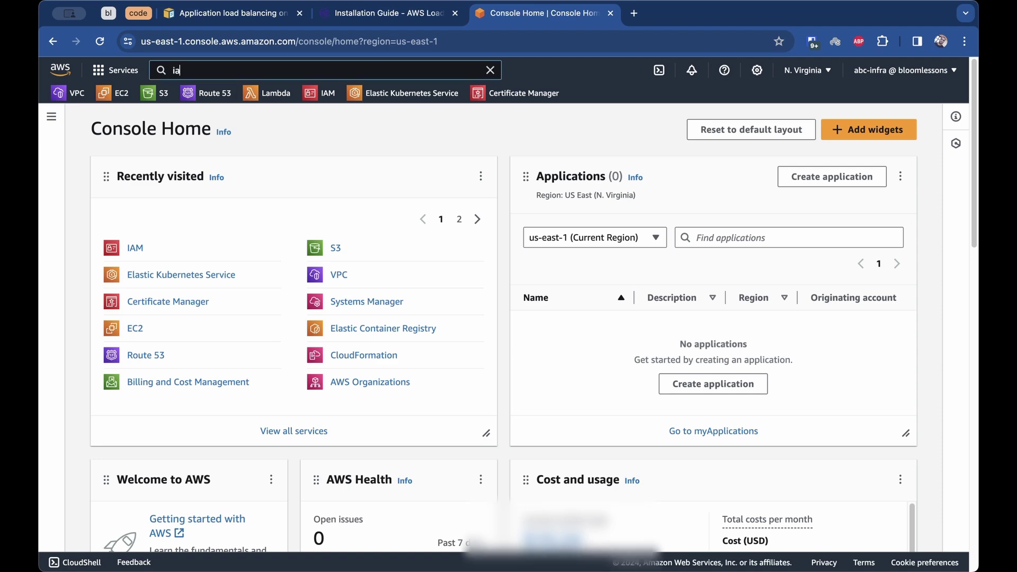
- Find and open the IAM service, and start creating a new user group
key("alt+s")
type("iam")
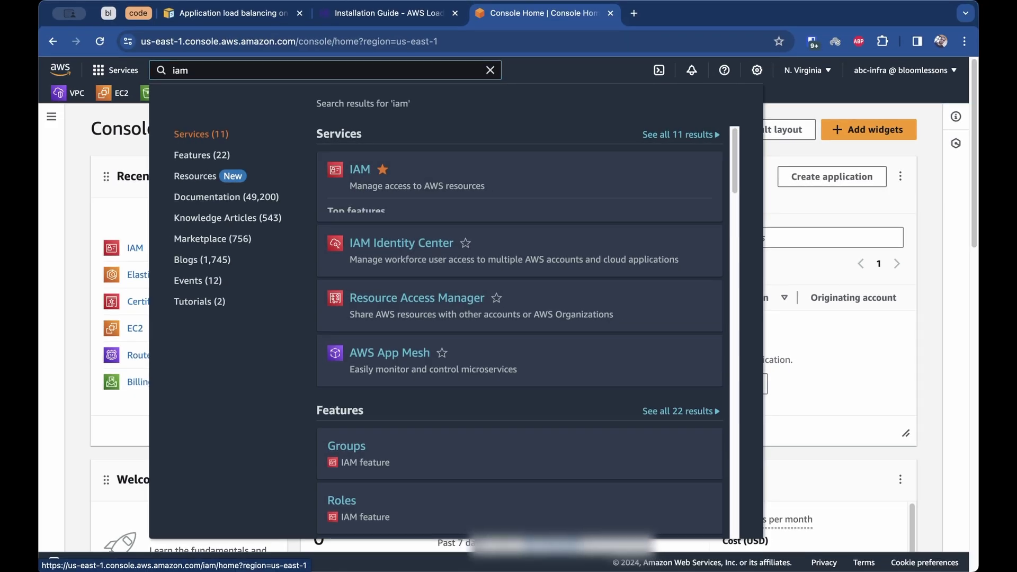
key("Return")
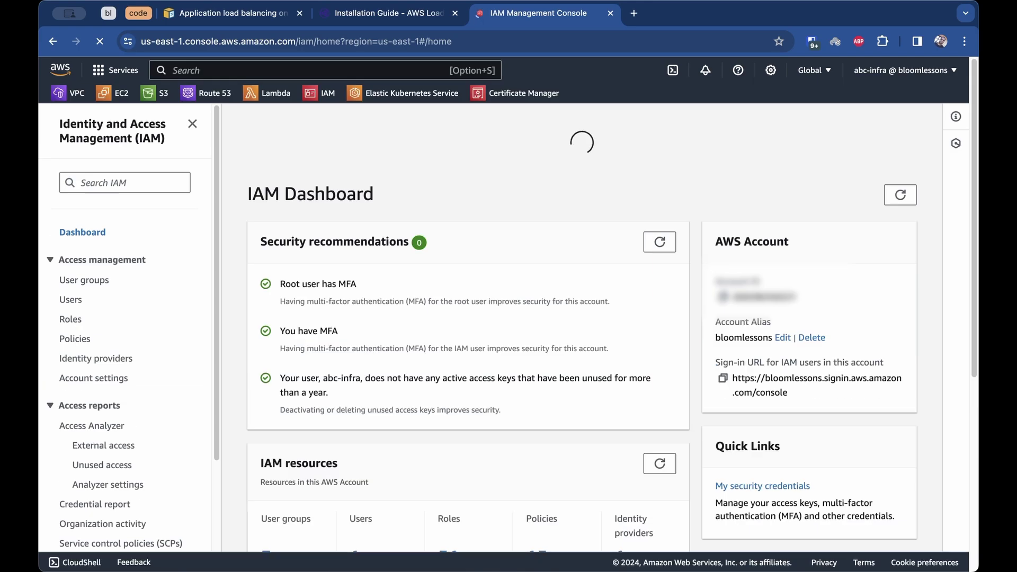
scroll(583, 318, "down", 3)
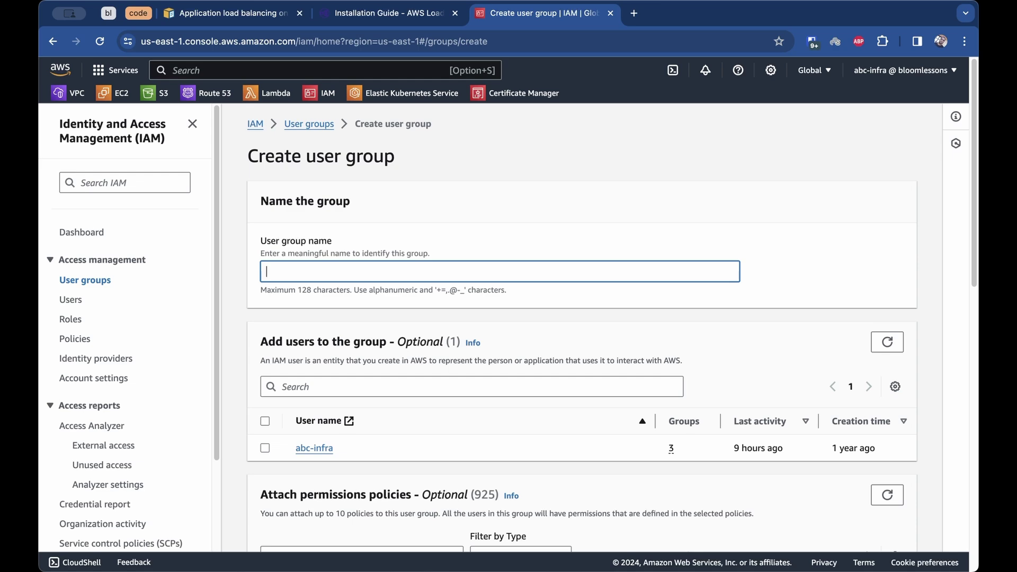
- Name the new user group K8sFargate
type("K8sFargate")
scroll(581, 328, "down", 2)
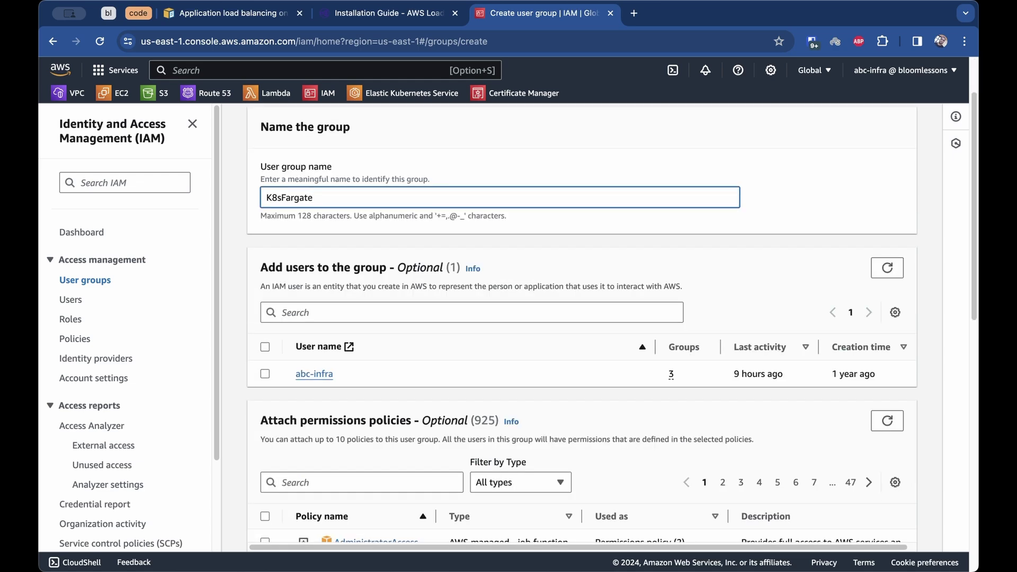
scroll(582, 329, "down", 2)
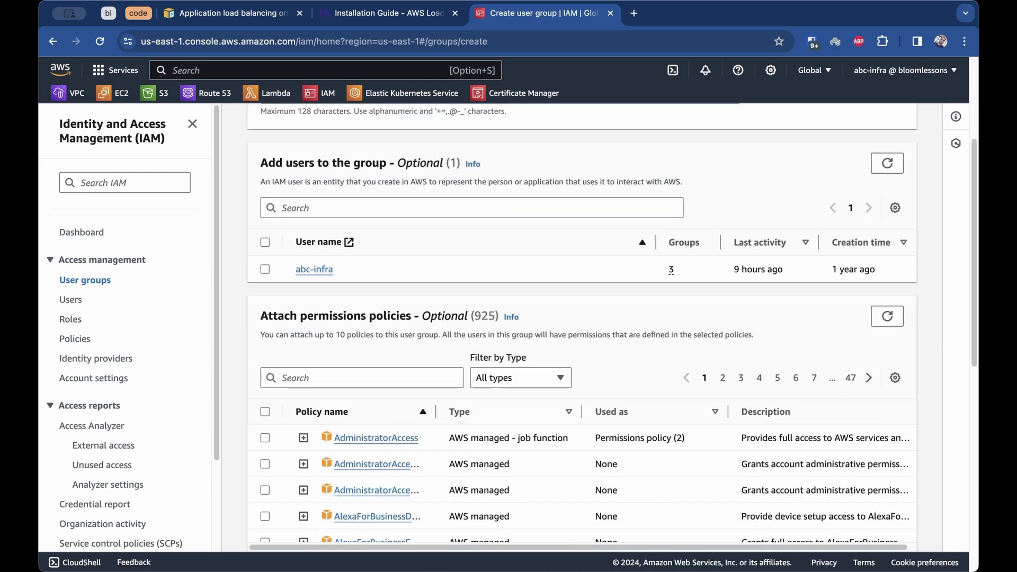
scroll(582, 328, "up", 4)
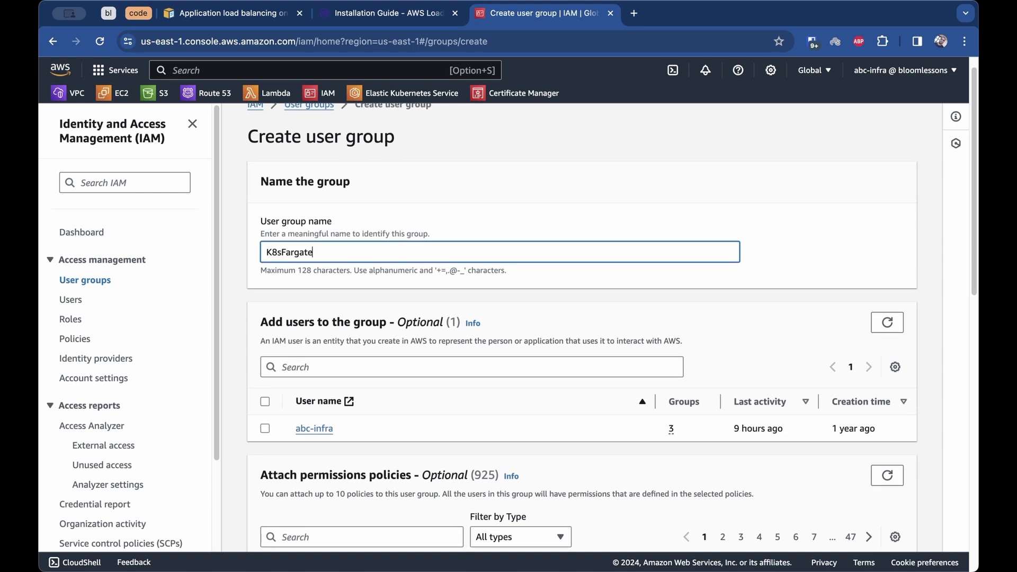
scroll(582, 329, "down", 3)
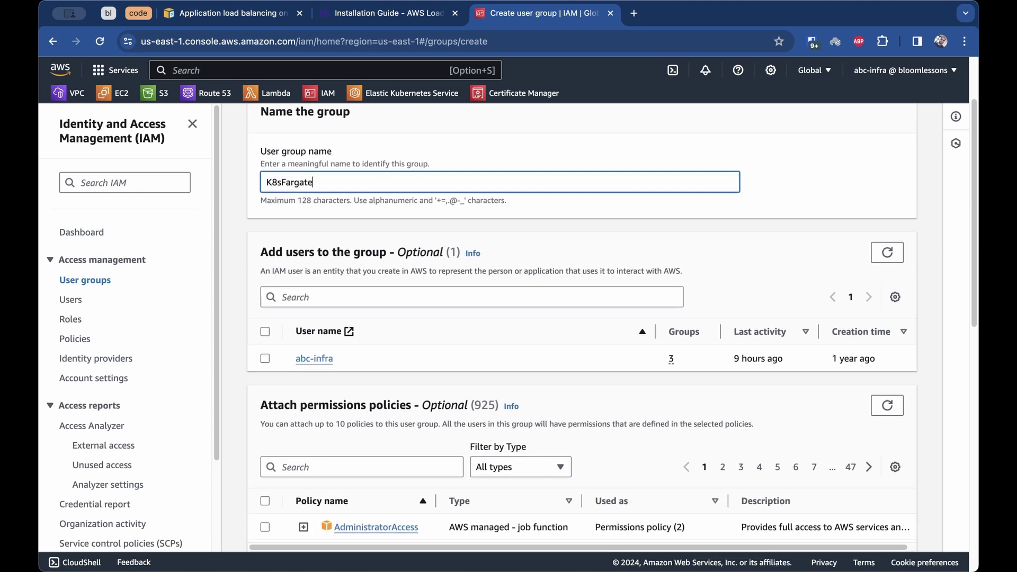
- Filter the permissions policies by "vpcfull" and select AmazonVPCFullAccess for the group
scroll(581, 329, "down", 1)
left_click(362, 404)
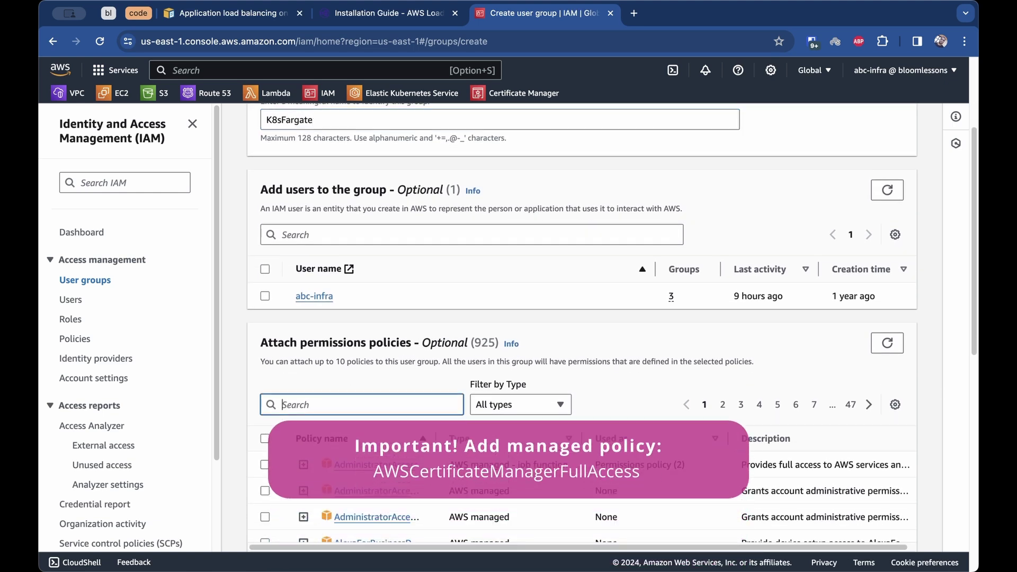
type("v")
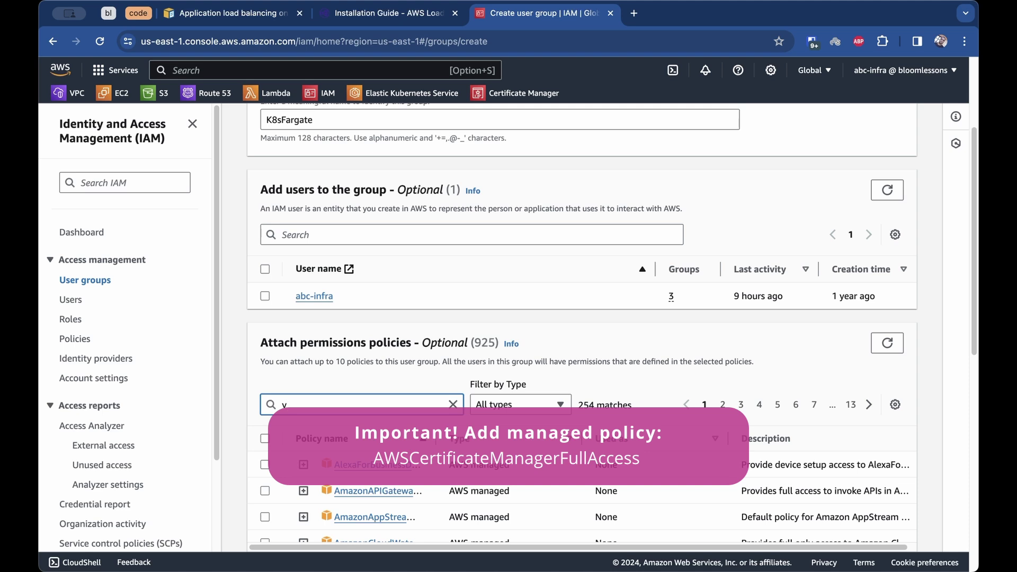
type("pc")
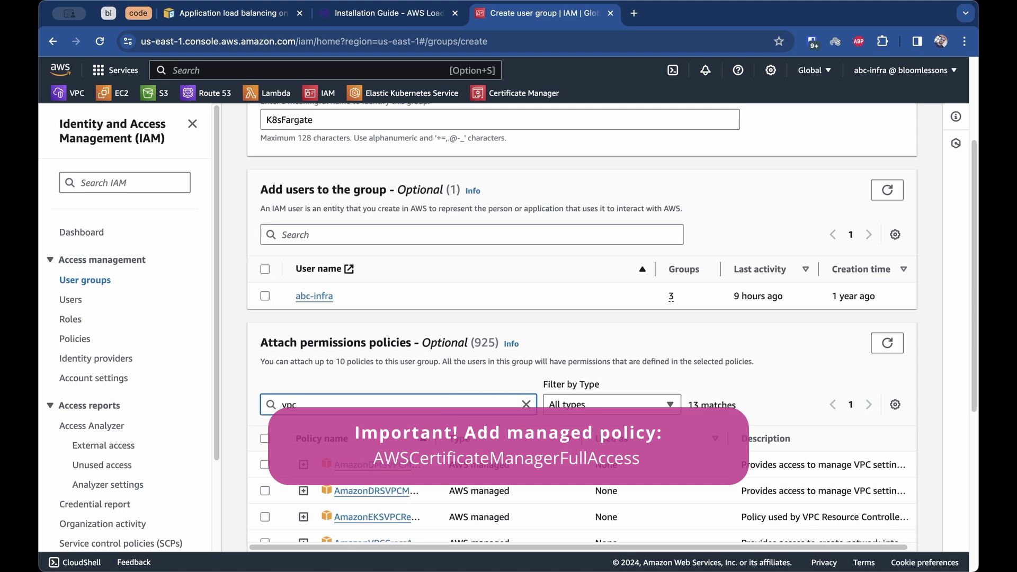
type("full")
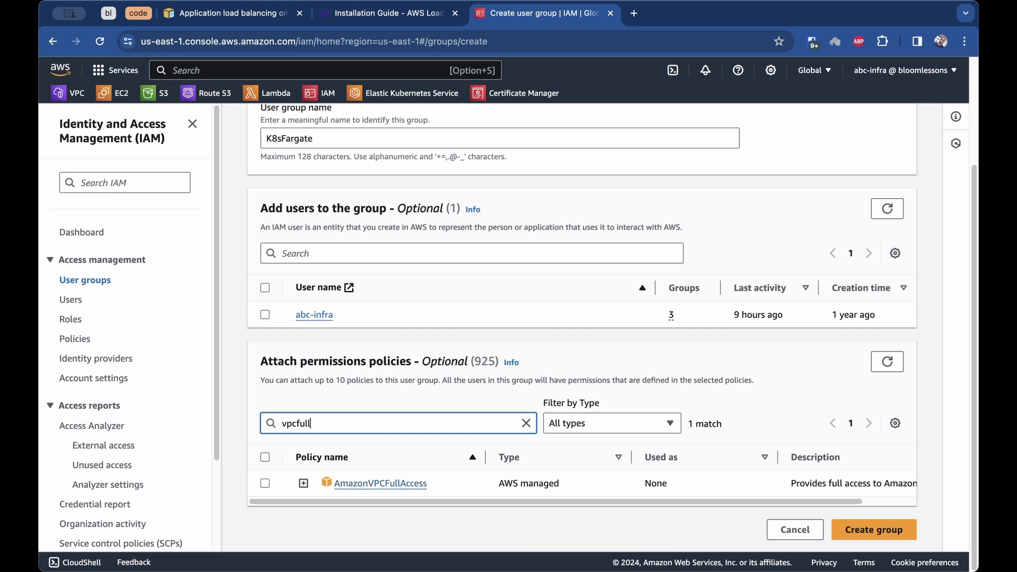
left_click(265, 484)
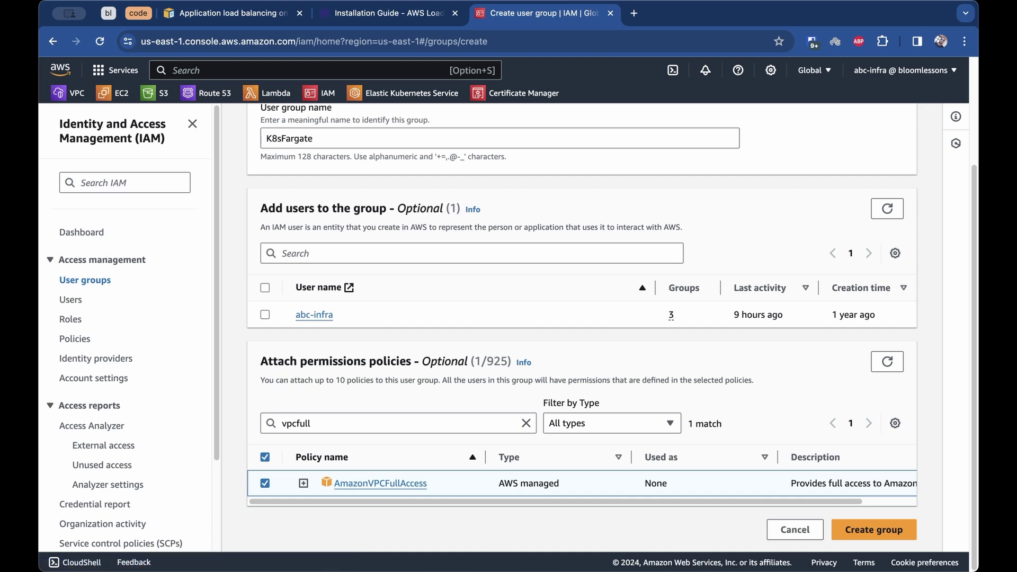
- Filter the permissions policies by "ElasticLoa" and select ElasticLoadBalancingReadOnly for the group
double_click(297, 423)
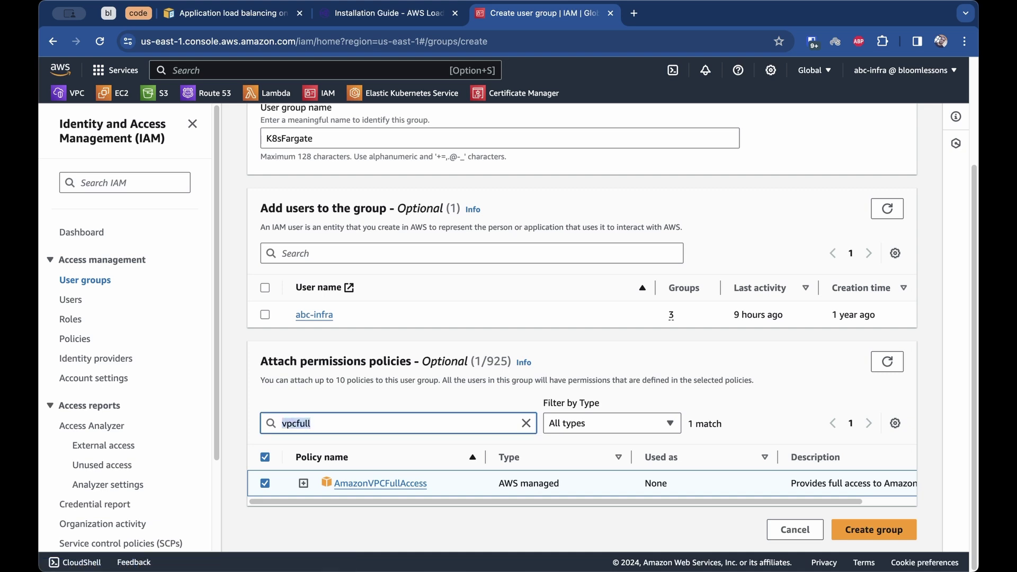
type("ElasticLoa")
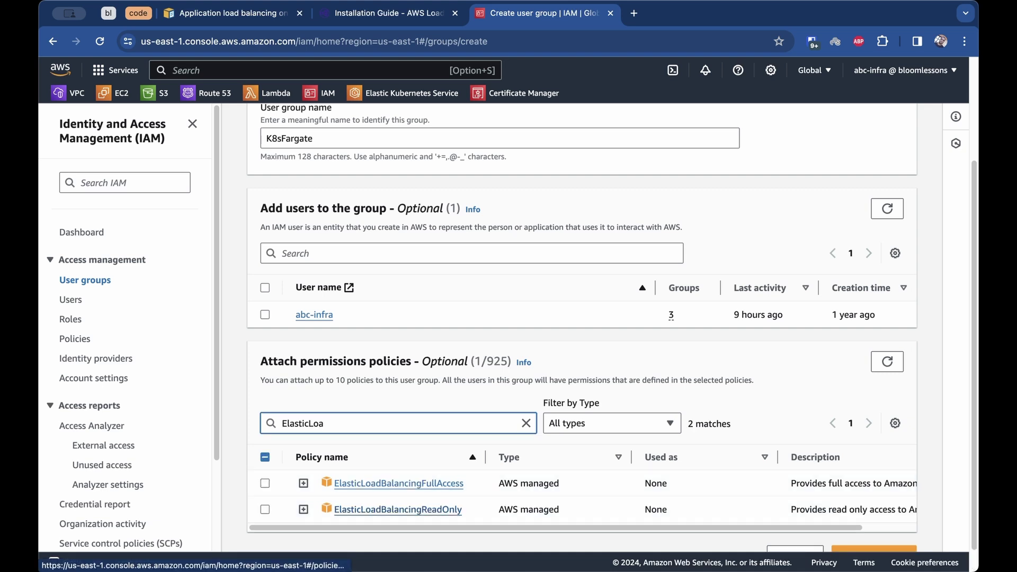
left_click(265, 510)
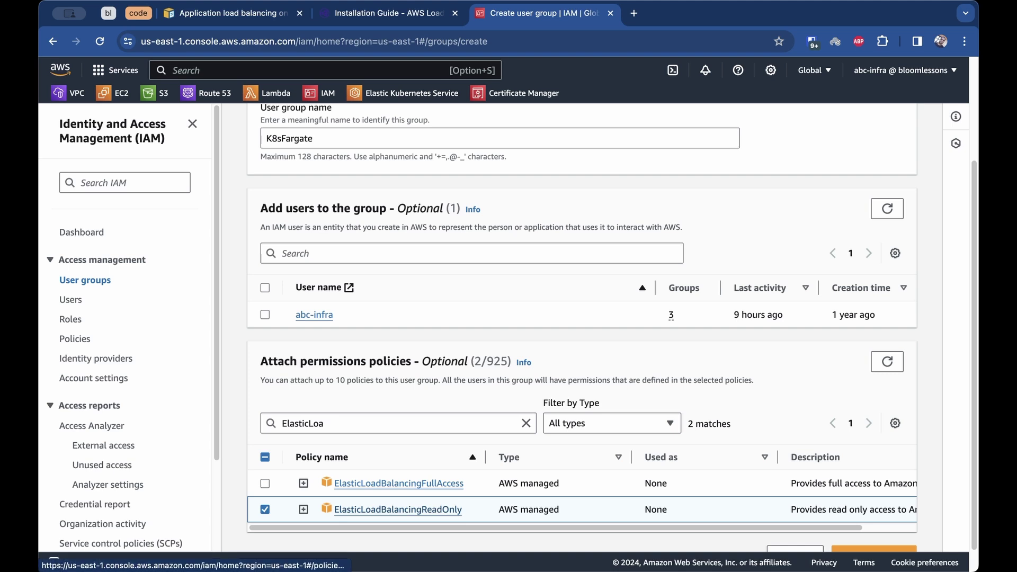
- Filter the permissions policies by "Route53" and select AmazonRoute53FullAccess for the group
scroll(583, 371, "down", 1)
double_click(303, 423)
type("Route53")
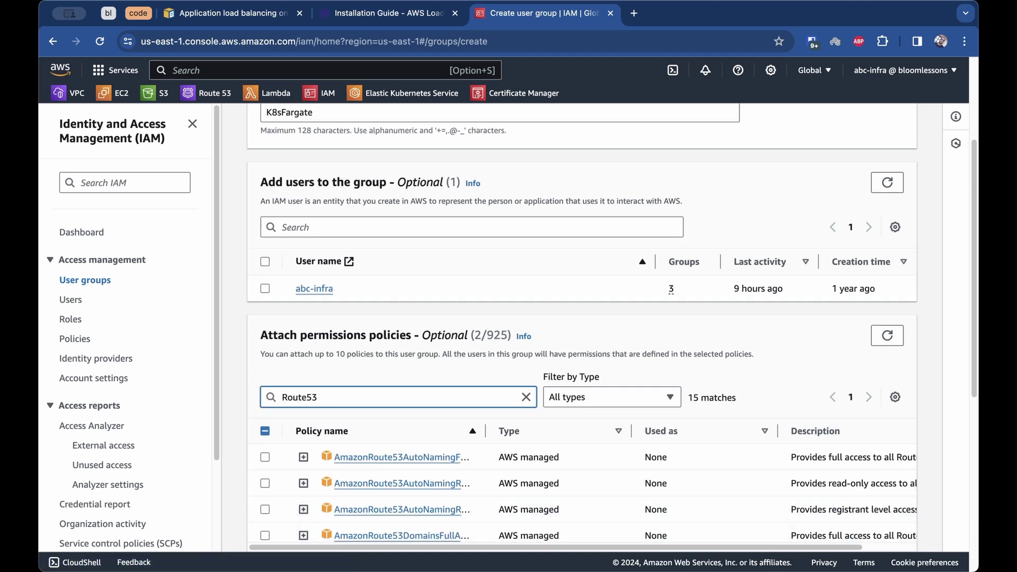
scroll(610, 318, "down", 3)
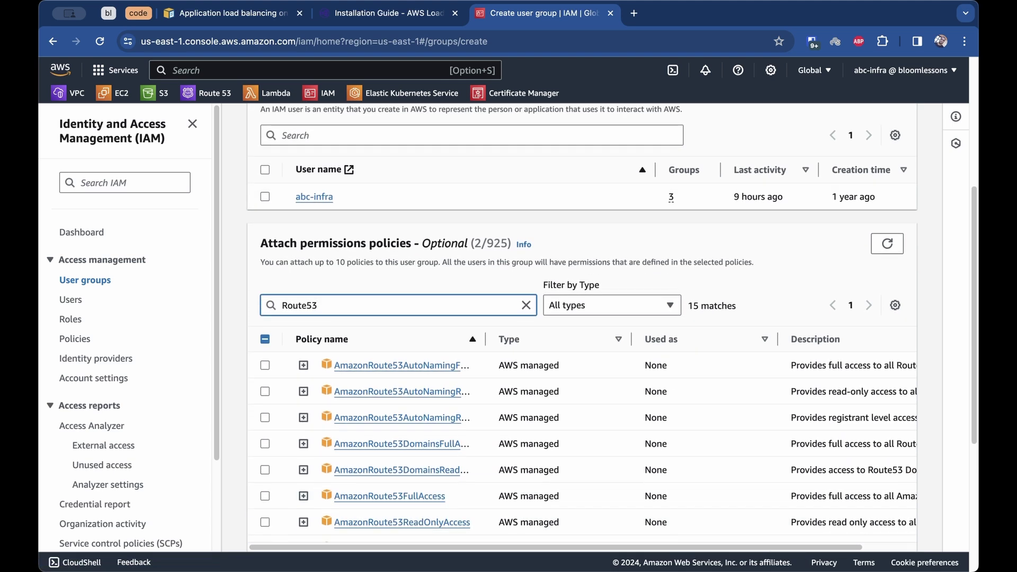
left_click(265, 496)
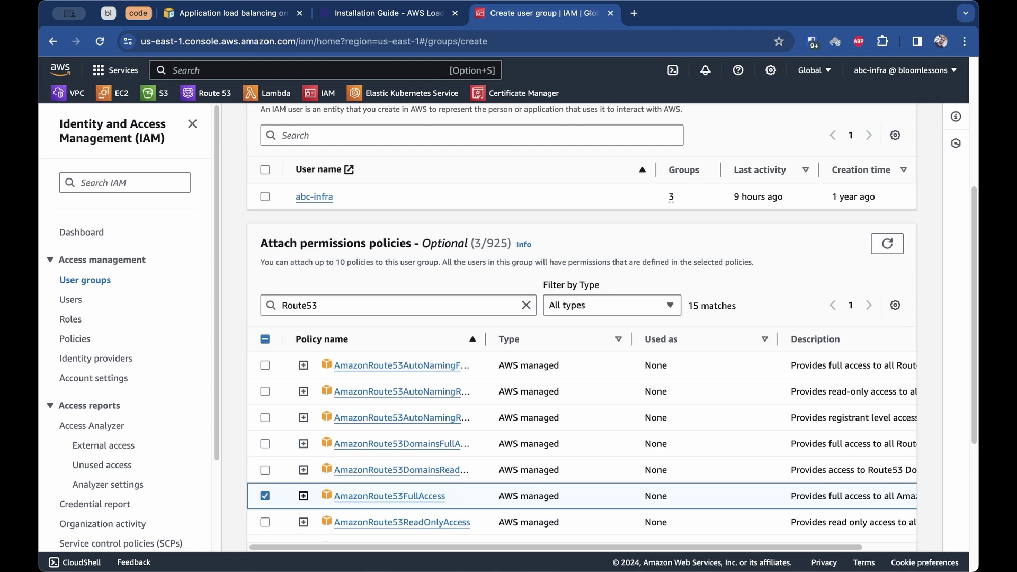
- Expand the AmazonRoute53FullAccess policy, examine the actions and resources in its JSON, and collapse it again
scroll(303, 496, "down", 2)
left_click(303, 423)
scroll(303, 423, "down", 3)
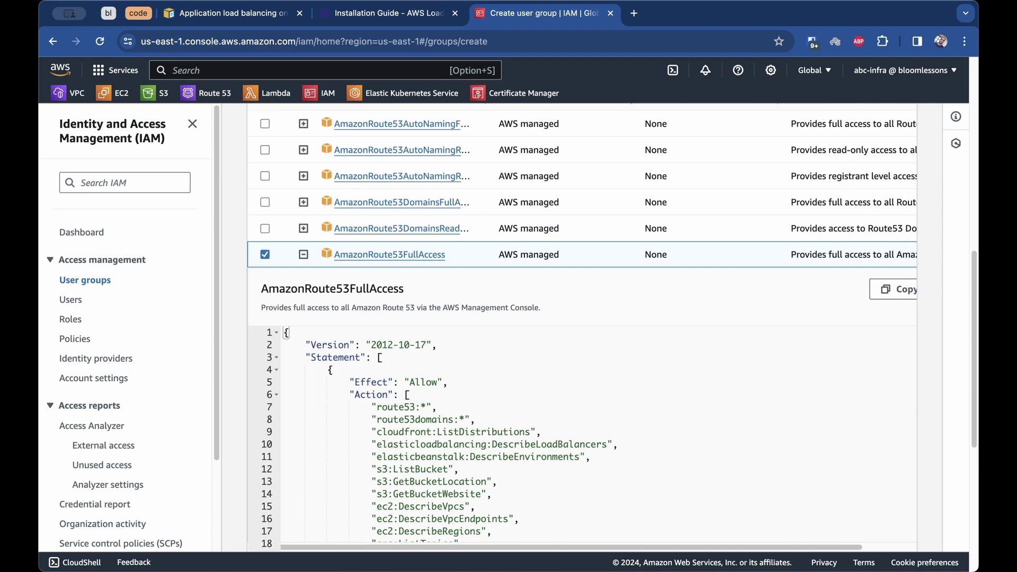
scroll(582, 435, "down", 2)
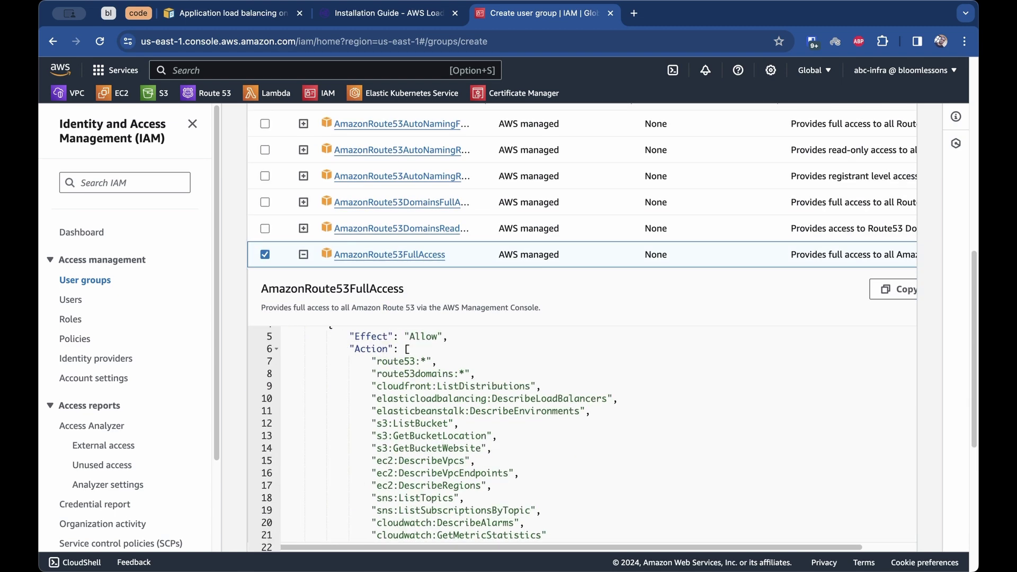
scroll(582, 434, "down", 5)
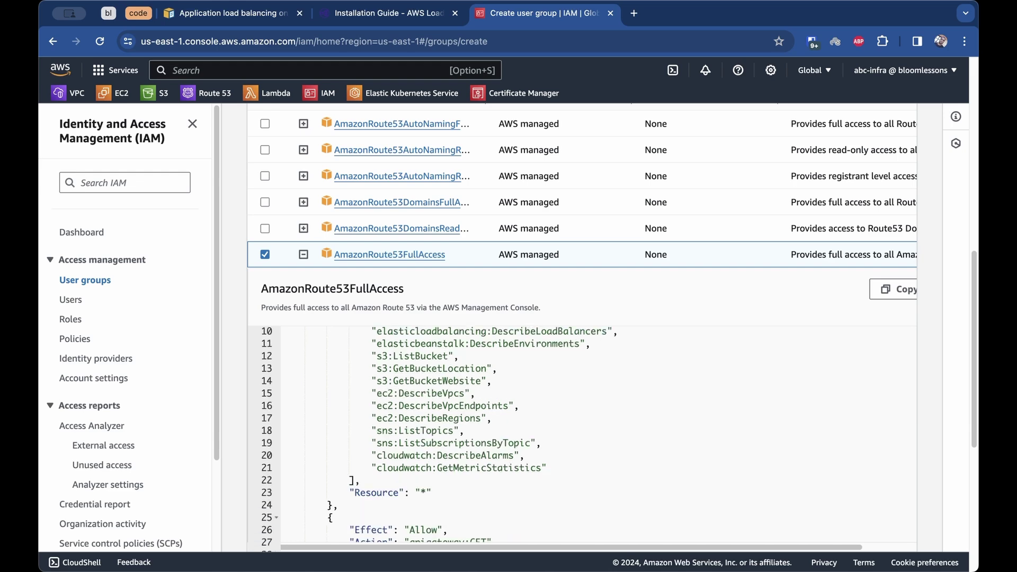
scroll(430, 378, "up", 5)
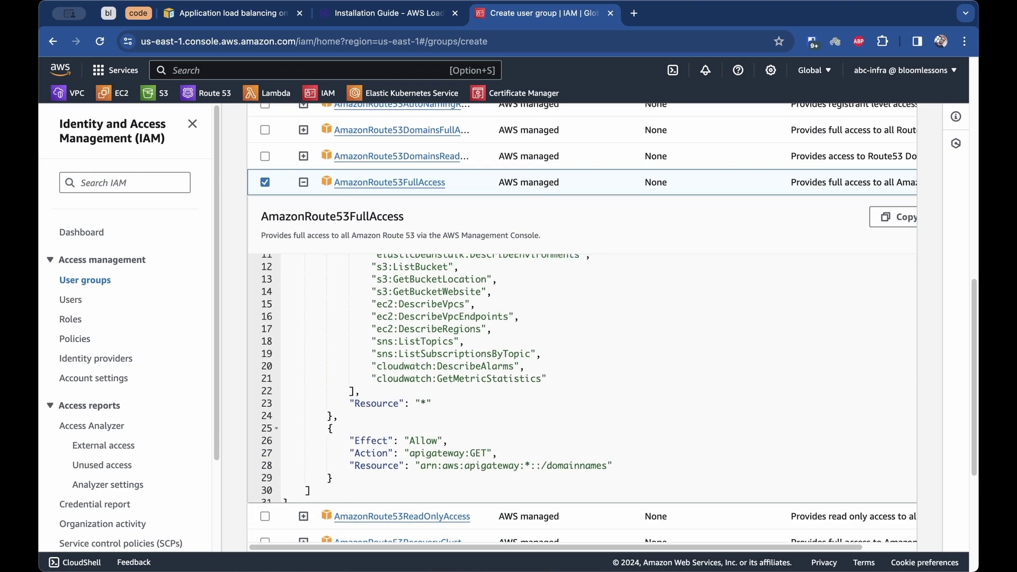
scroll(430, 379, "up", 2)
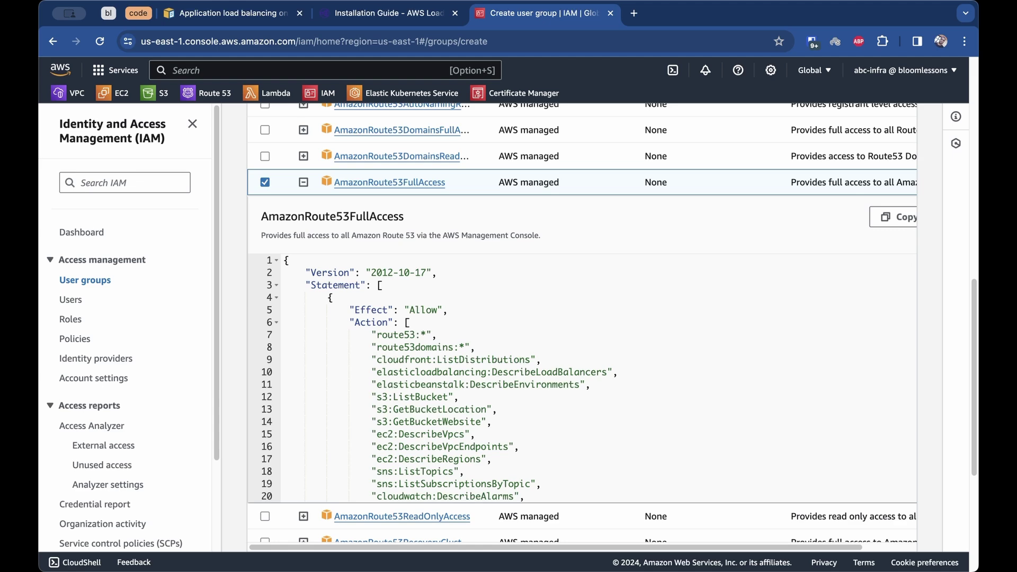
left_click(303, 182)
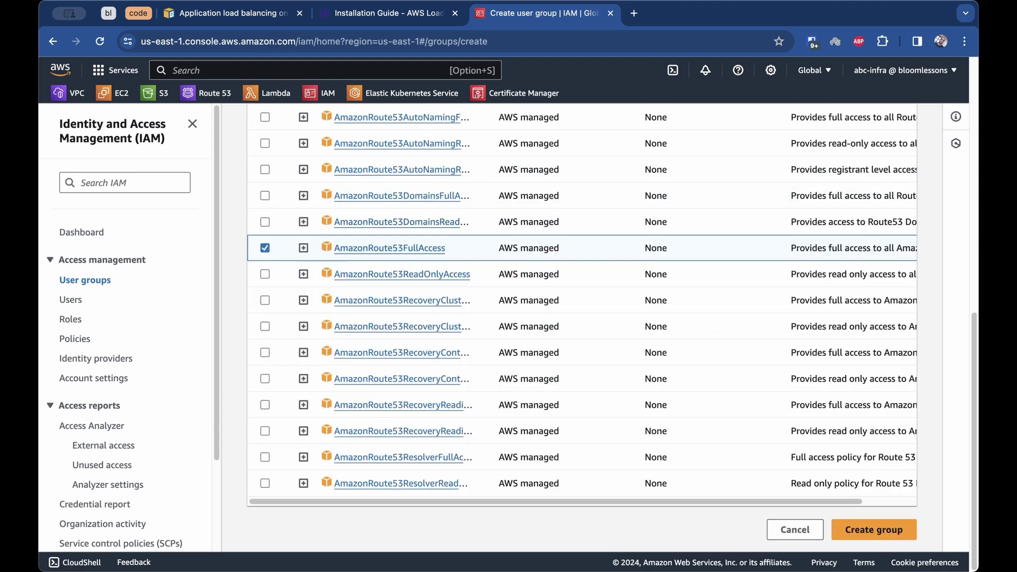
- Create the user group and open the permissions of the K8sFargate group
left_click(875, 530)
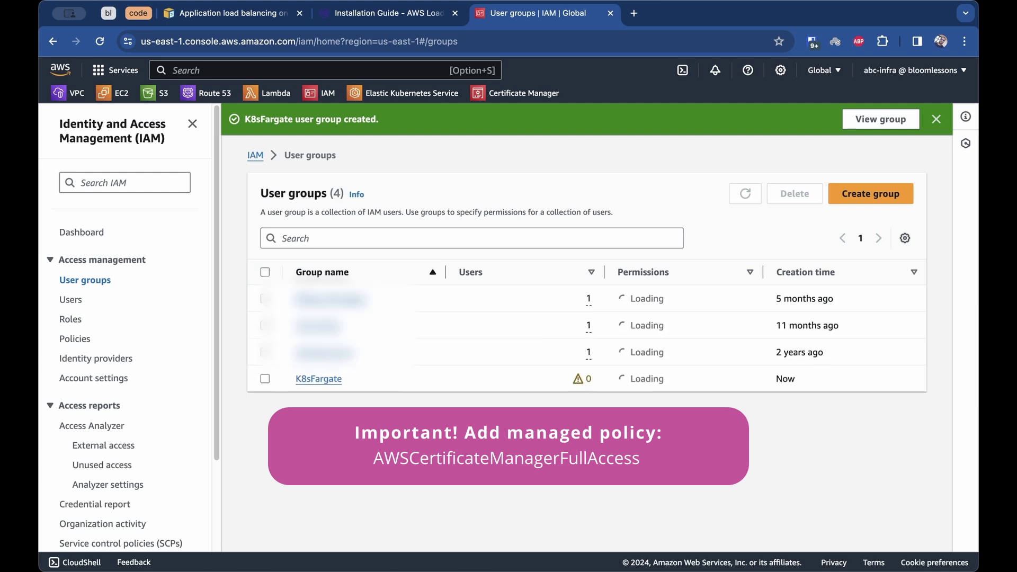
left_click(319, 379)
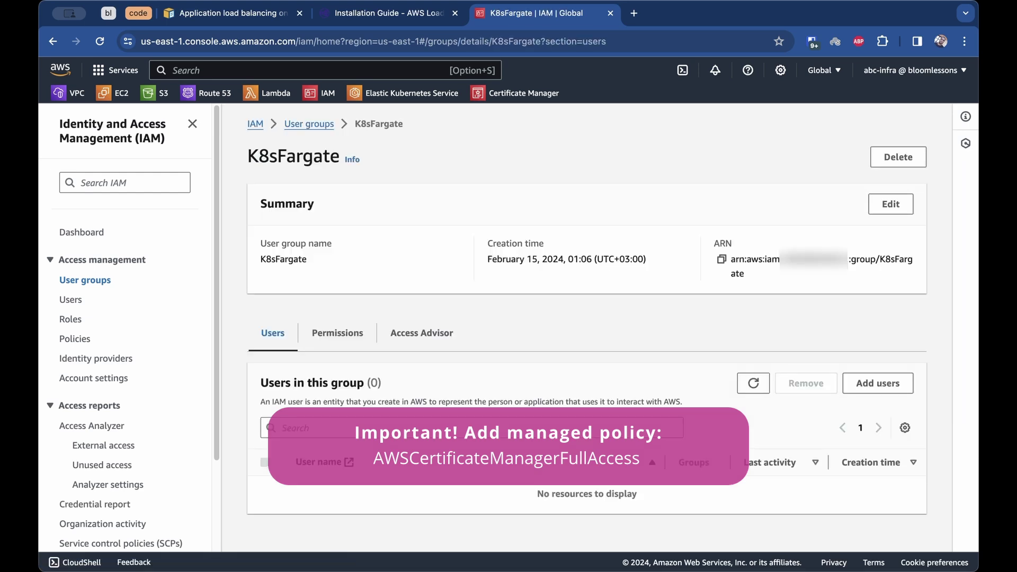
left_click(337, 333)
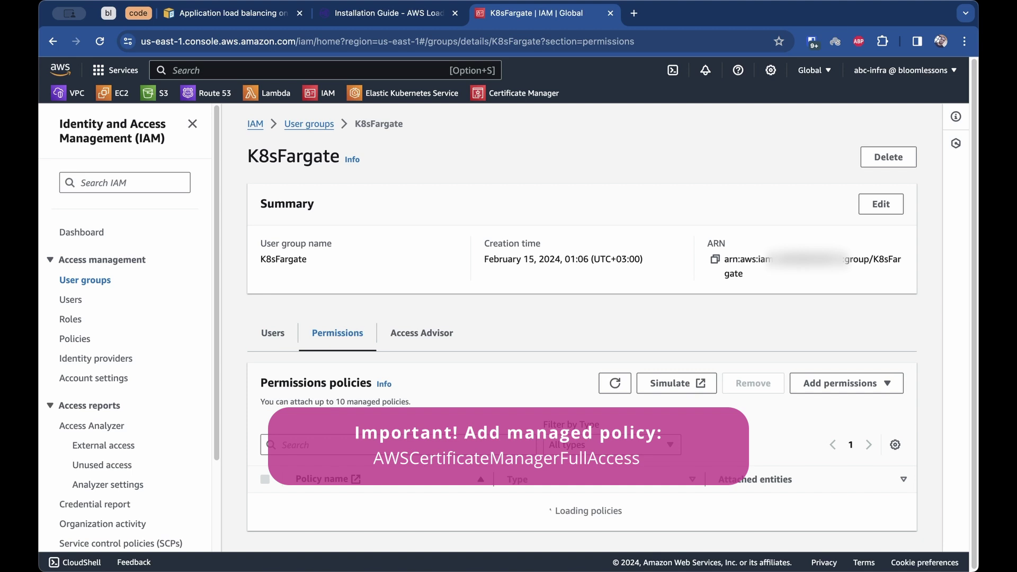
scroll(612, 296, "down", 2)
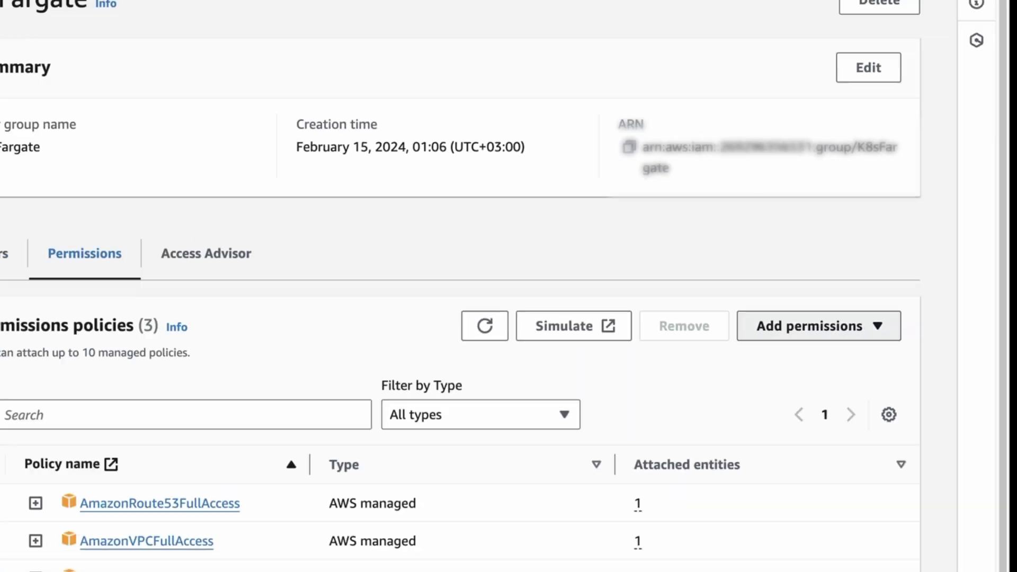
- Start an inline policy for the K8sFargate group in JSON form and replace its content with the copied custom EKS policy
left_click(810, 325)
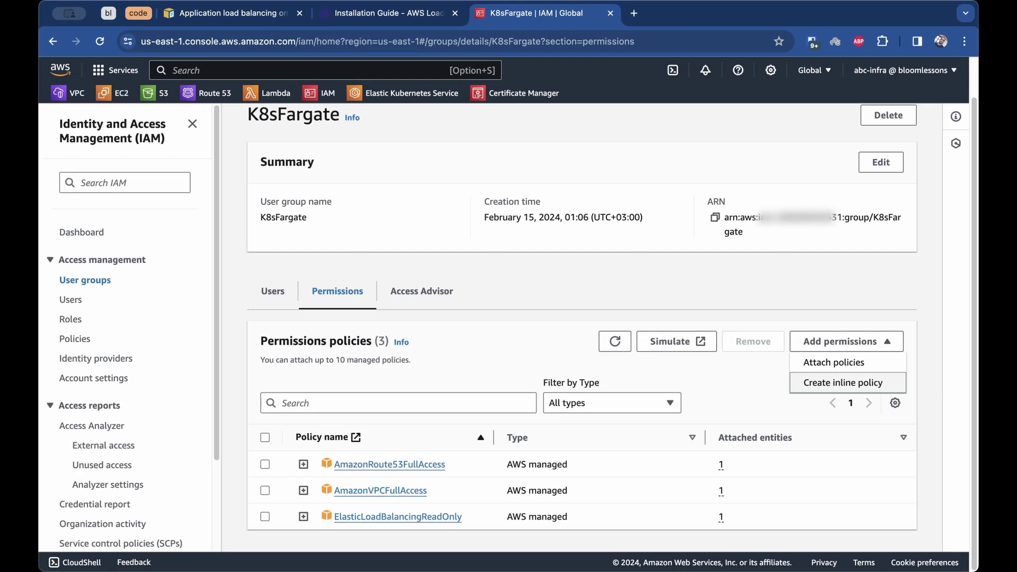
left_click(843, 383)
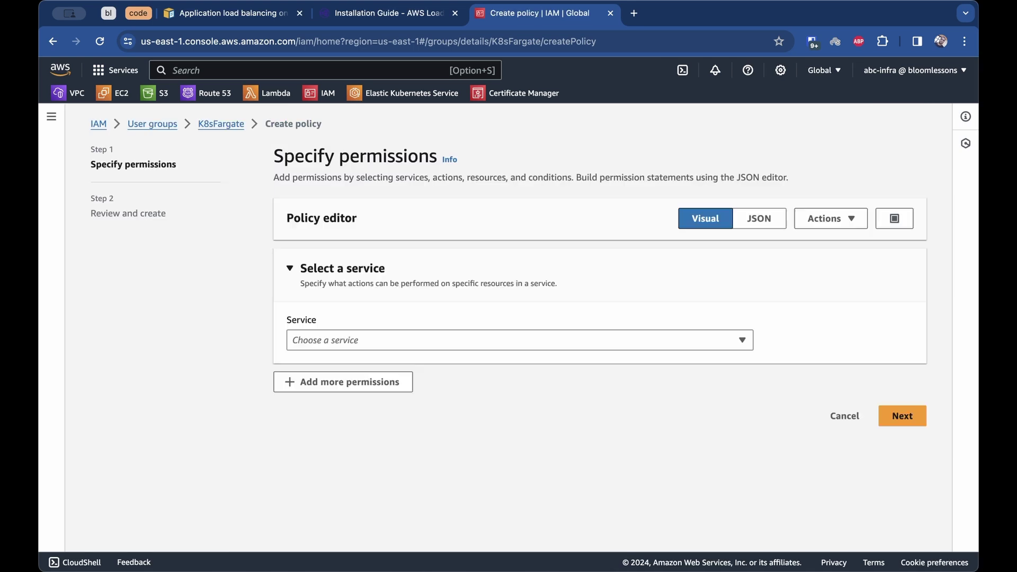
left_click(760, 218)
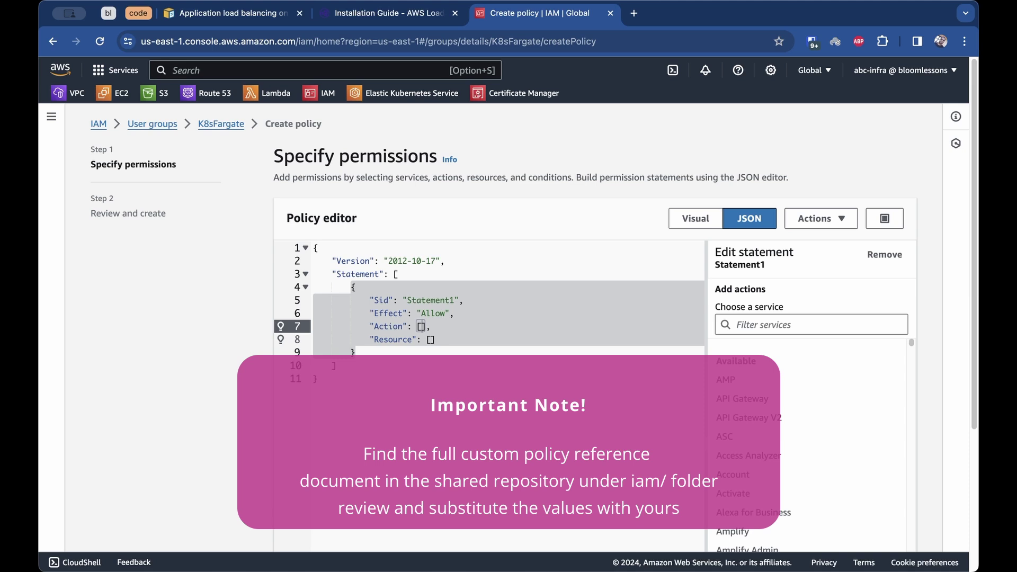
key("super+v")
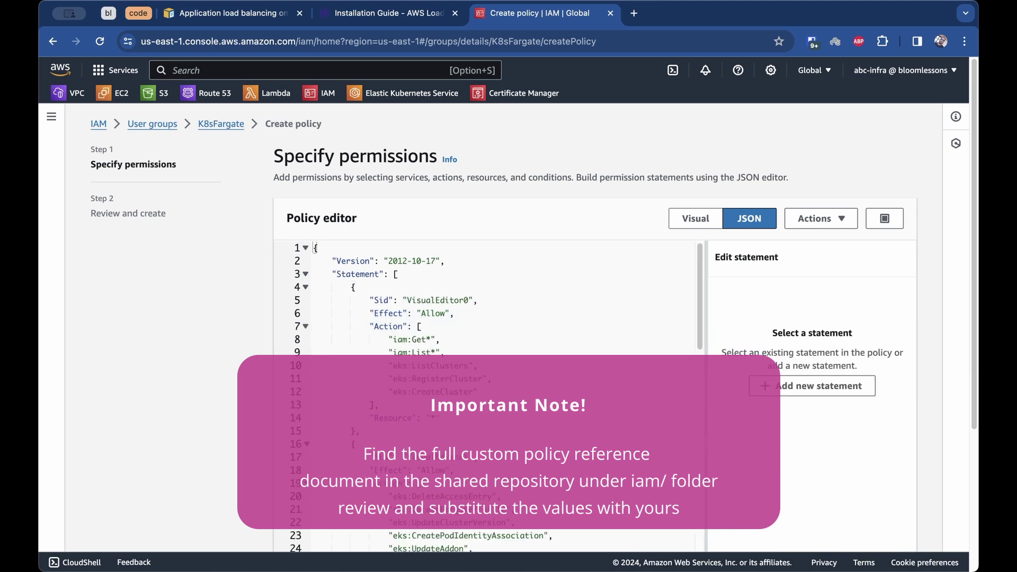
- Examine the iam:Get* and iam:List* actions in the VisualEditor0 statement of the policy by highlighting them
left_click_drag(388, 339, 444, 352)
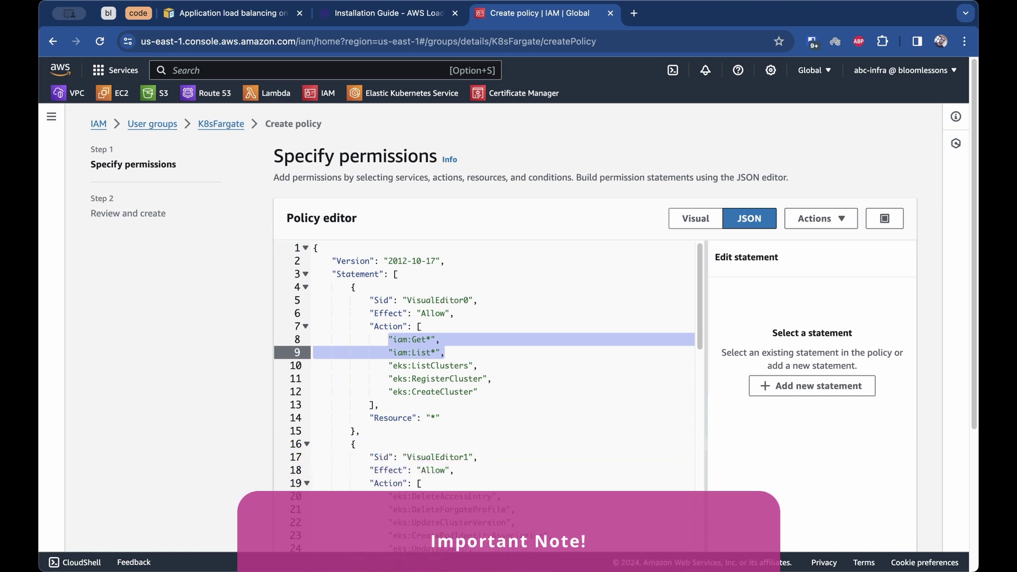
left_click(393, 340)
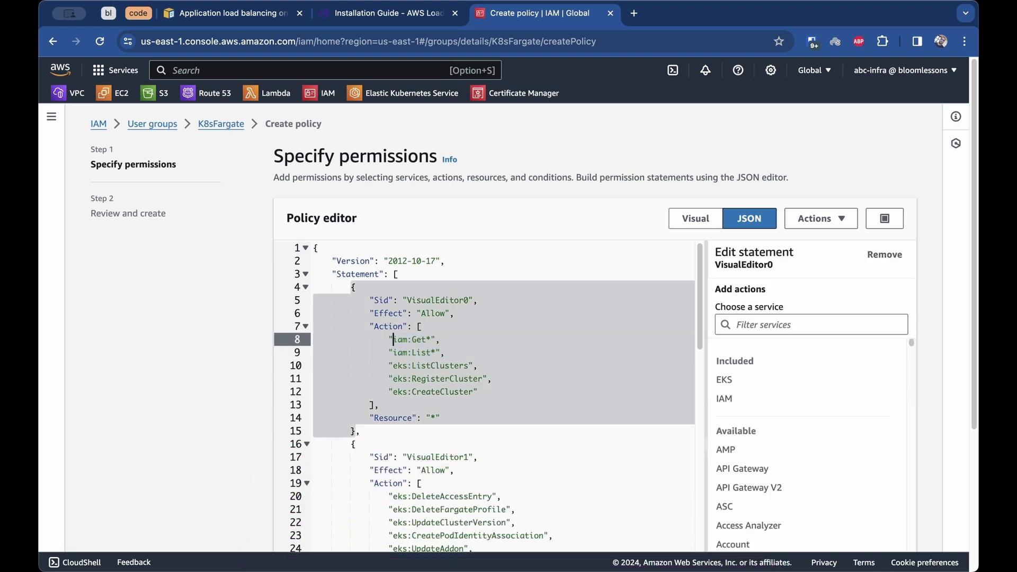
key("shift+Right")
key("shift+Right")
key("shift+Right")
key("shift+Right")
key("shift+Right")
key("shift+Right")
key("shift+Right")
key("shift+Right")
key("shift+Right")
key("shift+Right")
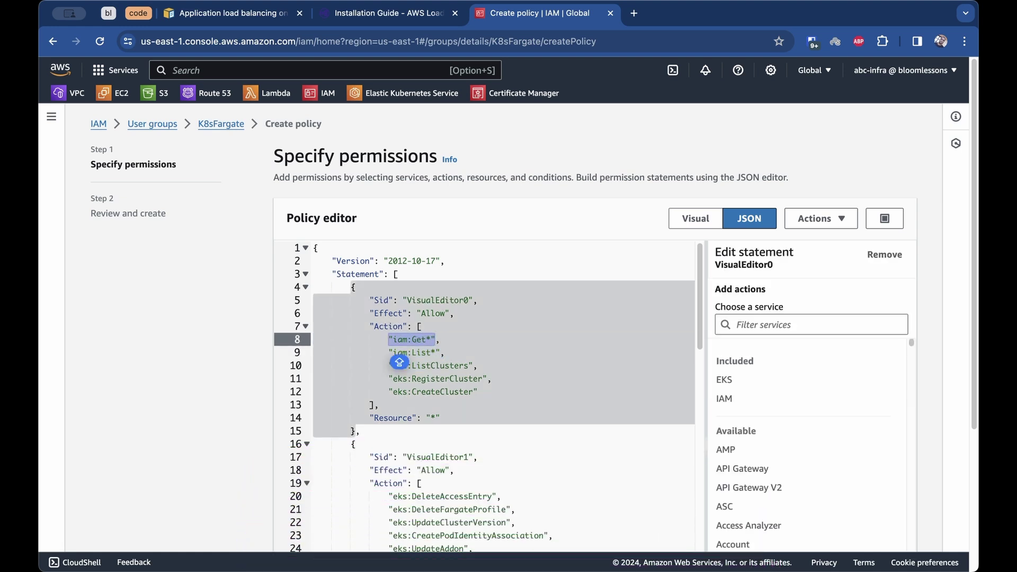
- Highlight the iam:Get* and iam:List* lines together to review the IAM read actions of the VisualEditor0 statement
key("Down")
key("End")
key("shift+Left")
key("shift+Left")
key("shift+Left")
key("shift+Left")
key("shift+Left")
key("shift+Left")
key("shift+Left")
key("shift+Left")
key("shift+Left")
key("shift+Left")
key("shift+Up")
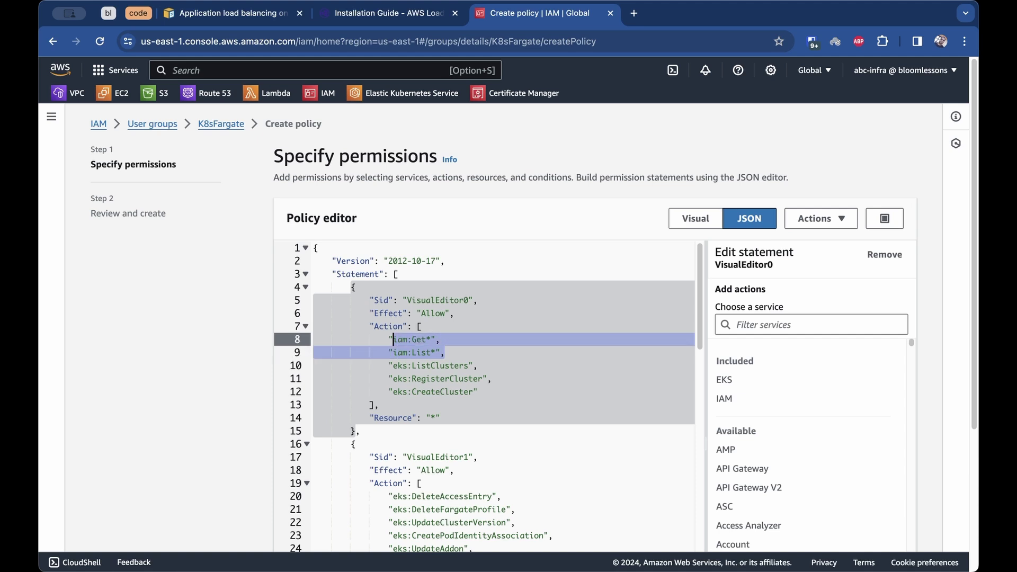
key("shift+Left")
key("shift+Left")
- Examine the Resource line of the VisualEditor0 statement by highlighting it
key("Down")
key("Down")
key("Down")
key("Down")
key("Down")
key("Down")
key("End")
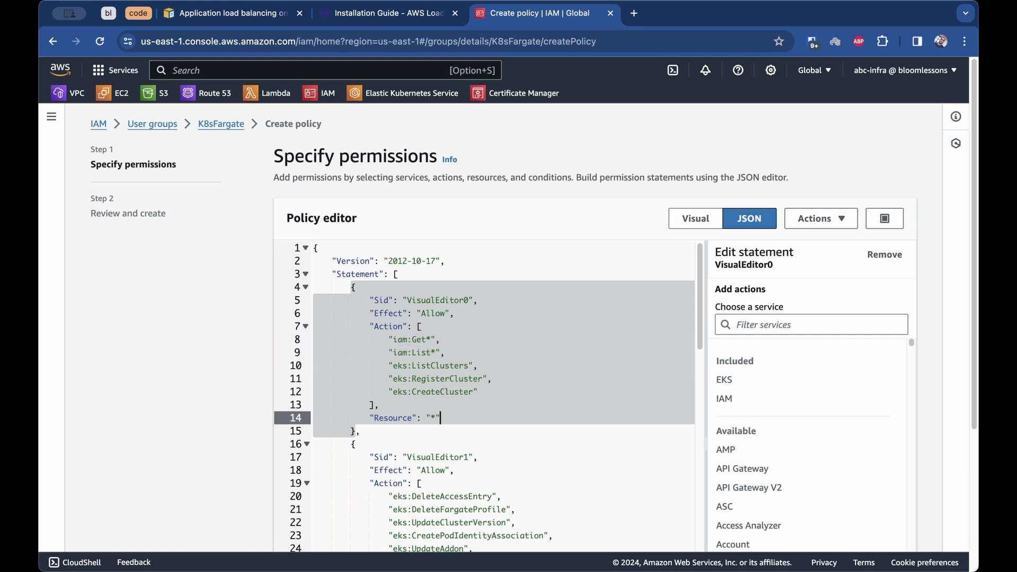
key("shift+Left")
key("shift+Left")
key("shift+Left")
key("shift+Left")
key("shift+Left")
key("shift+Left")
key("shift+Left")
key("shift+Left")
key("shift+Left")
key("shift+Left")
key("shift+Left")
key("shift+Left")
key("shift+Left")
key("shift+Left")
key("shift+Left")
key("shift+Left")
key("shift+Left")
key("shift+Left")
key("shift+Left")
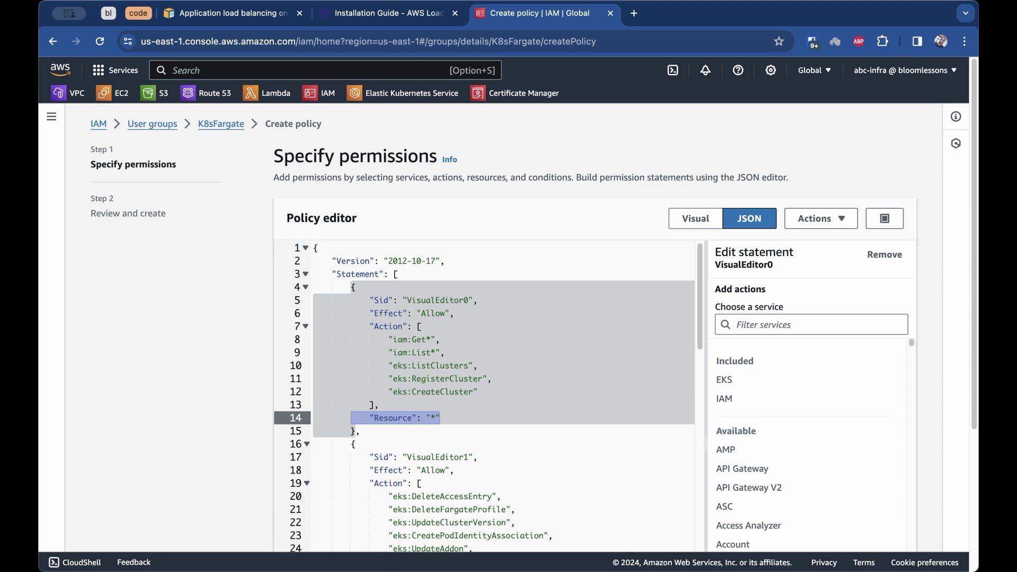
- Examine the eks:ListClusters, eks:RegisterCluster and eks:CreateCluster actions, followed by the VisualEditor0 statement as a whole
left_click(444, 353)
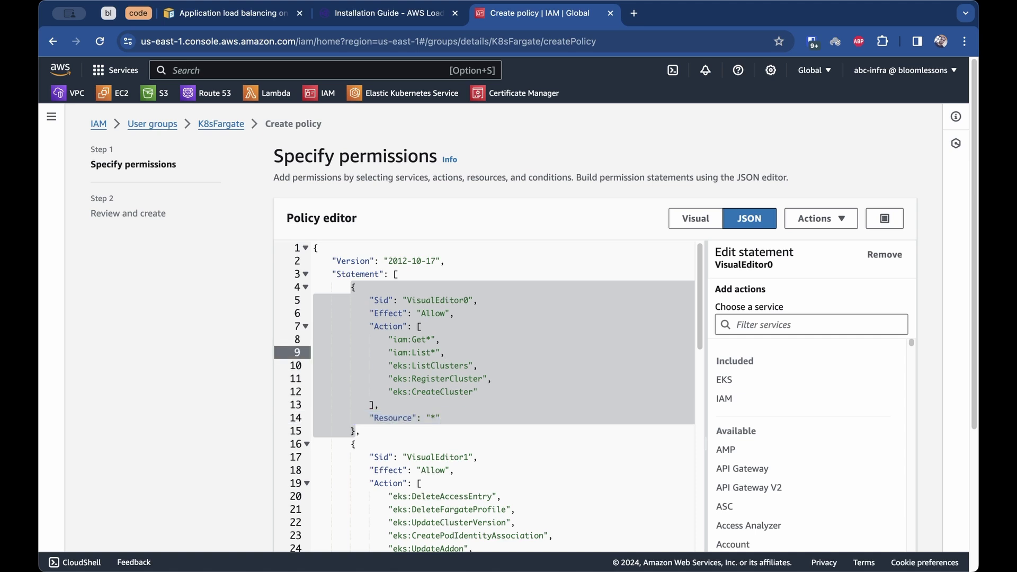
left_click_drag(388, 365, 479, 392)
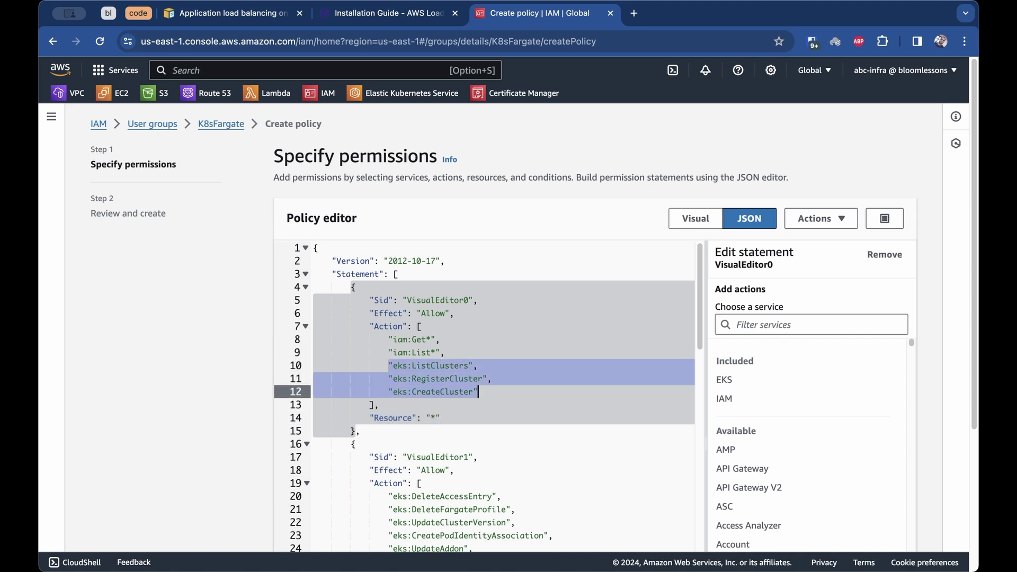
left_click(432, 379)
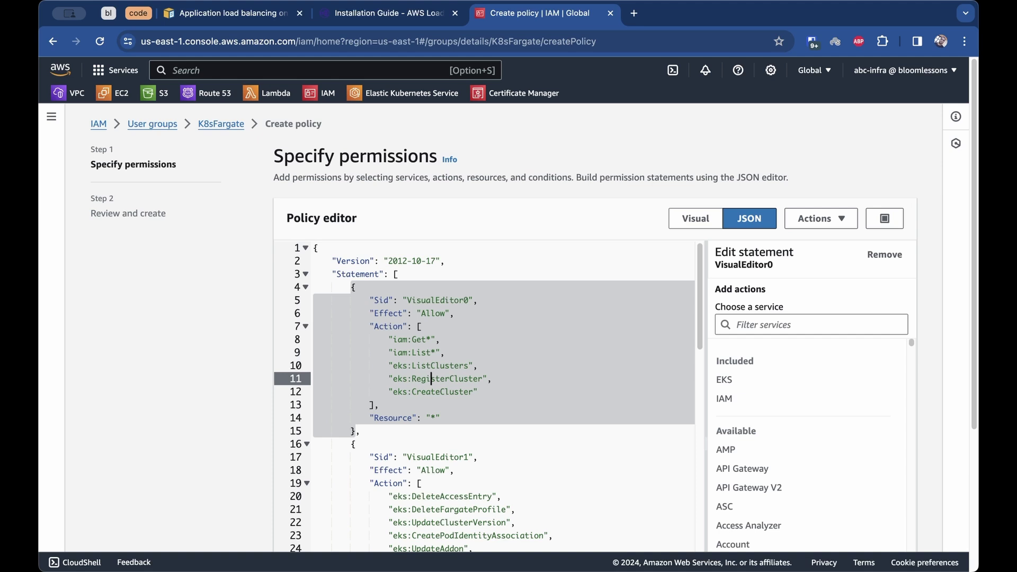
left_click_drag(440, 418, 357, 301)
left_click(356, 300)
left_click(441, 418)
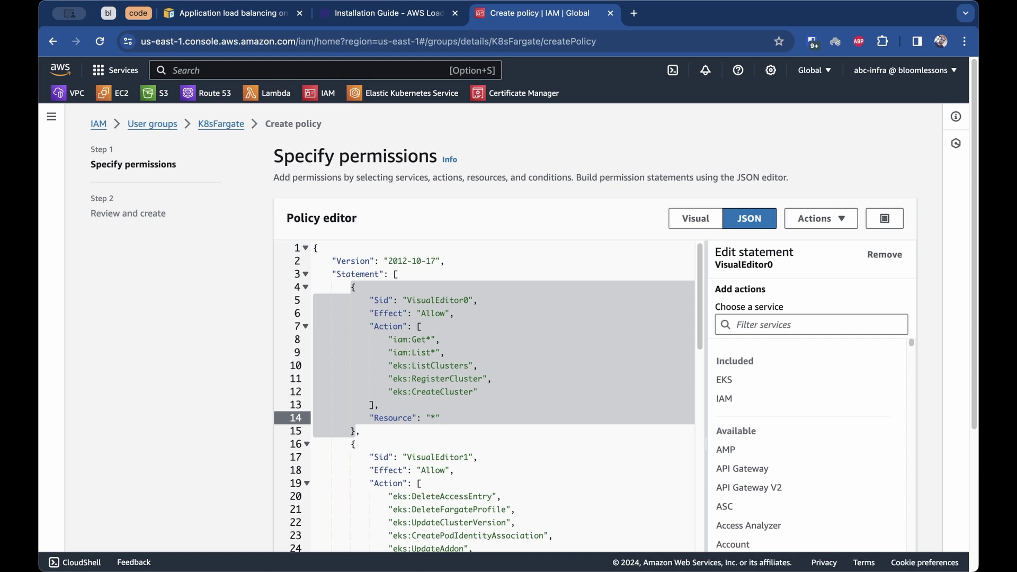
- Review the EKS, IAM and S3 actions of the VisualEditor1 statement down to its Resource list
scroll(483, 396, "down", 4)
scroll(484, 396, "down", 1)
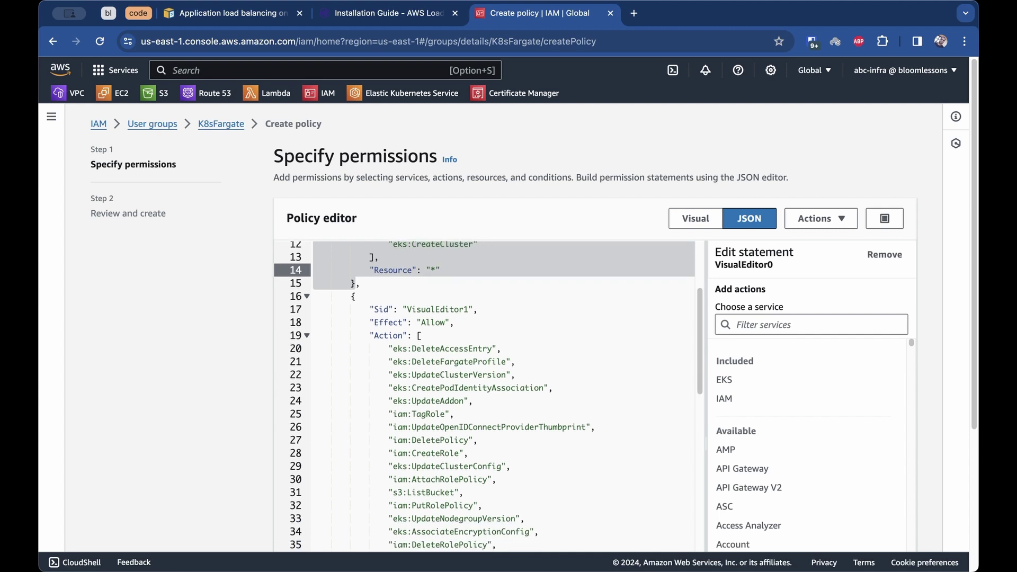
scroll(484, 397, "down", 1)
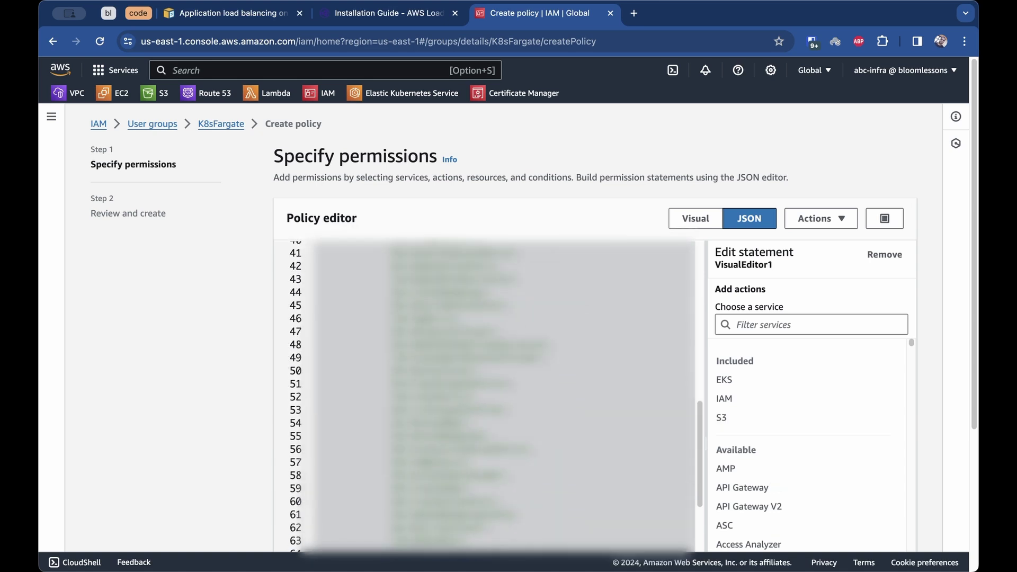
scroll(484, 396, "down", 8)
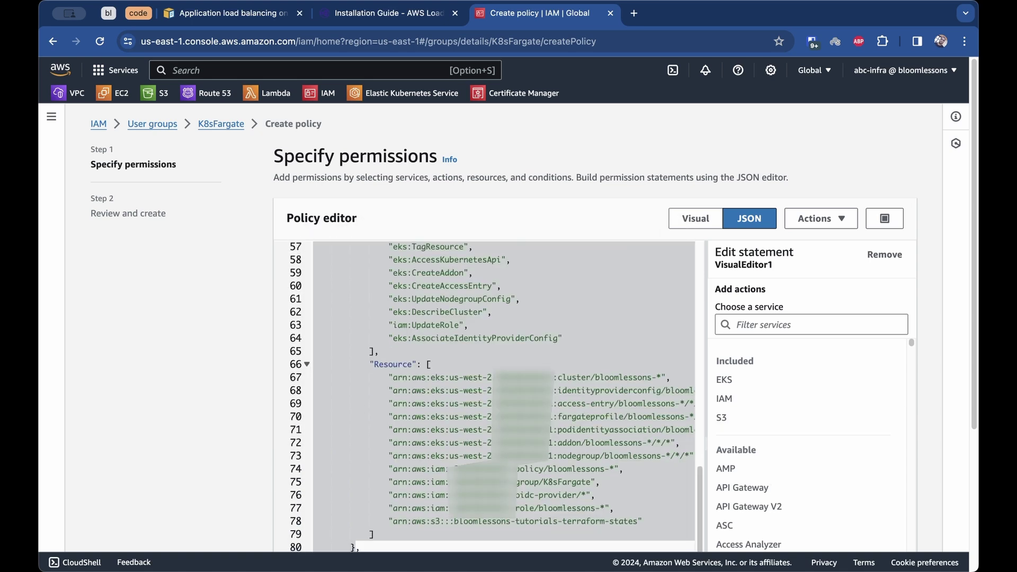
scroll(484, 397, "up", 1)
scroll(483, 397, "down", 2)
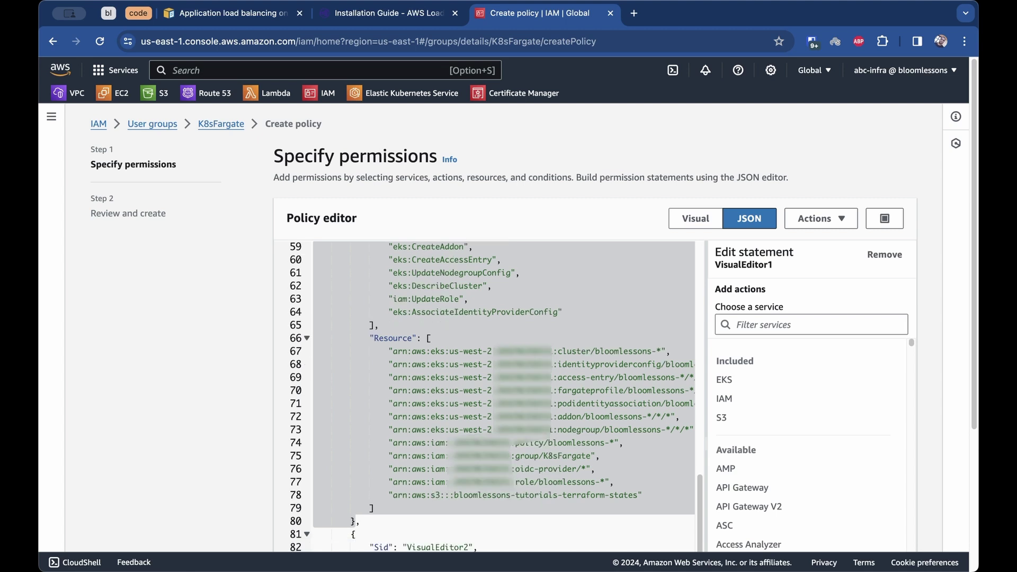
- Examine the region, account ID and bloomlessons name prefix in the EKS cluster ARN of the VisualEditor1 statement
left_click_drag(392, 351, 493, 351)
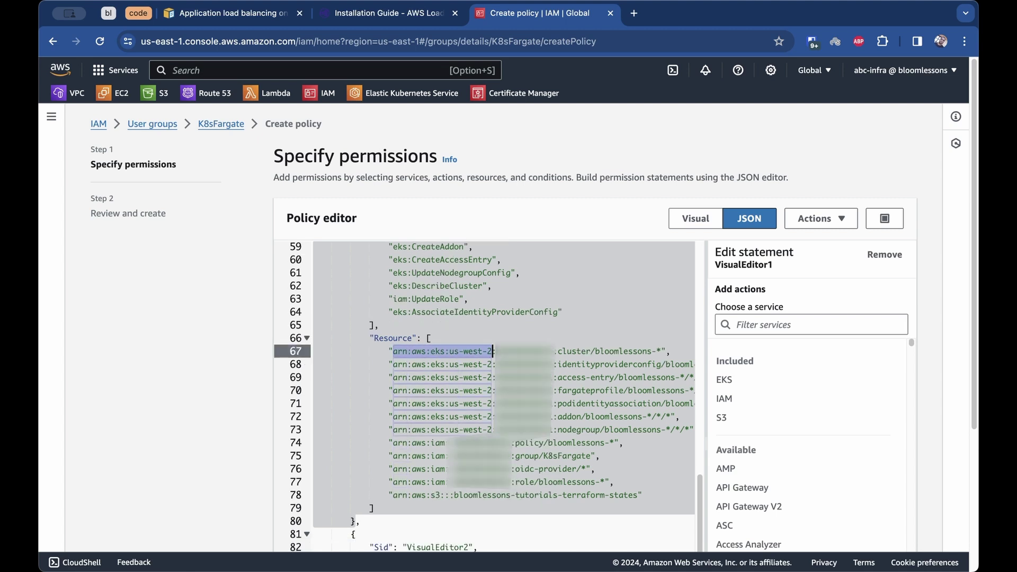
left_click(615, 351)
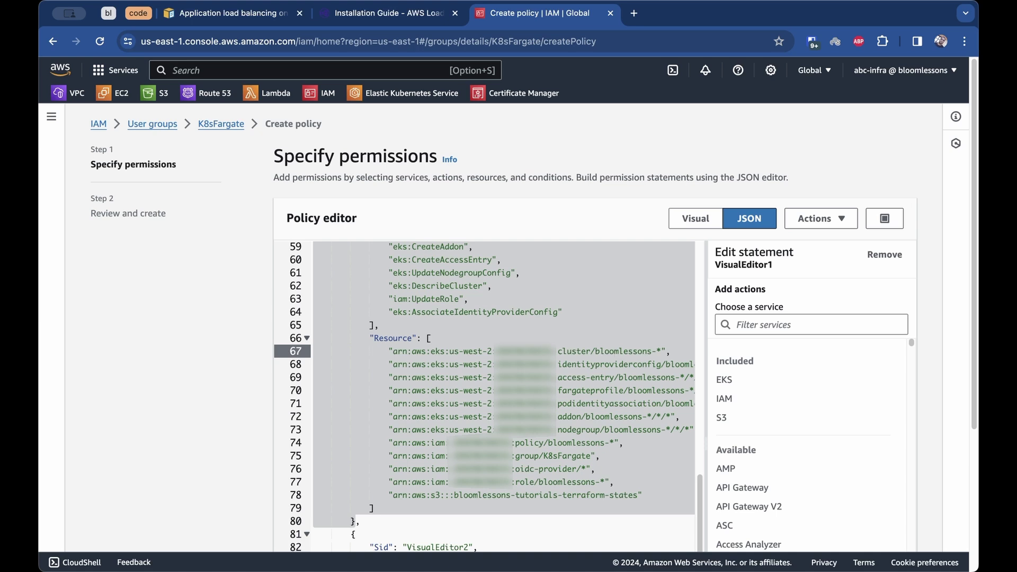
scroll(485, 396, "down", 1)
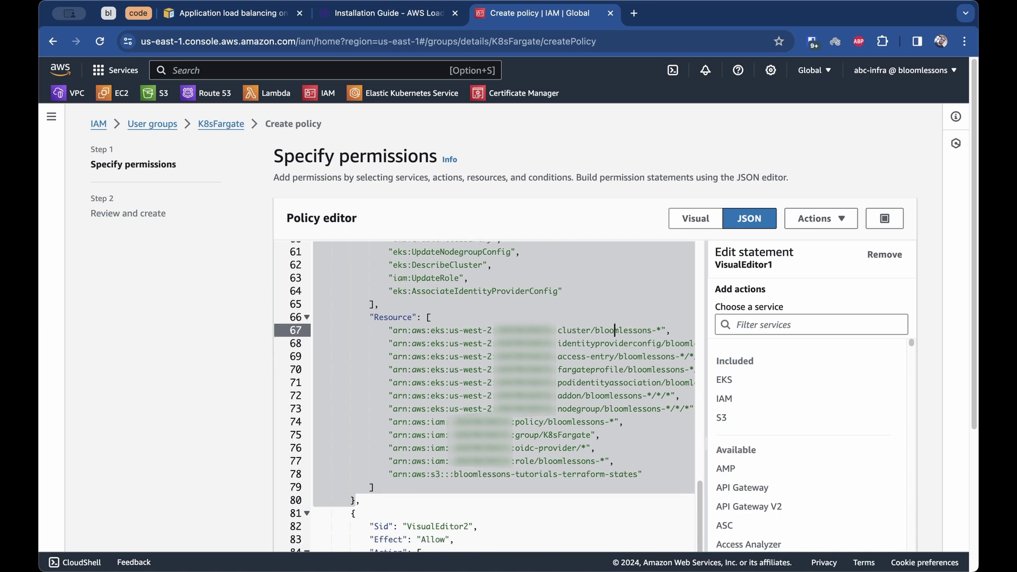
double_click(615, 330)
scroll(614, 330, "up", 1)
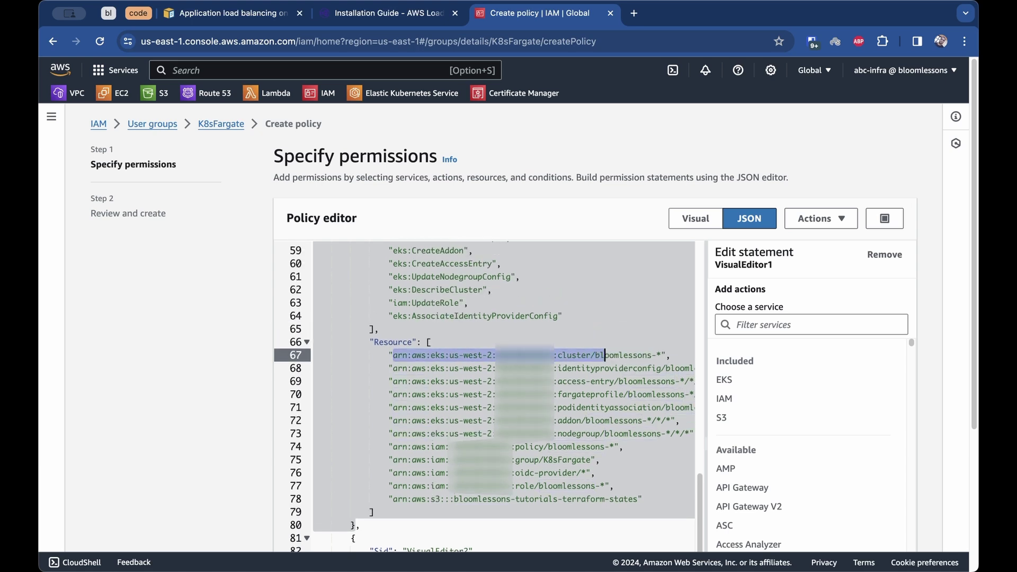
double_click(474, 355)
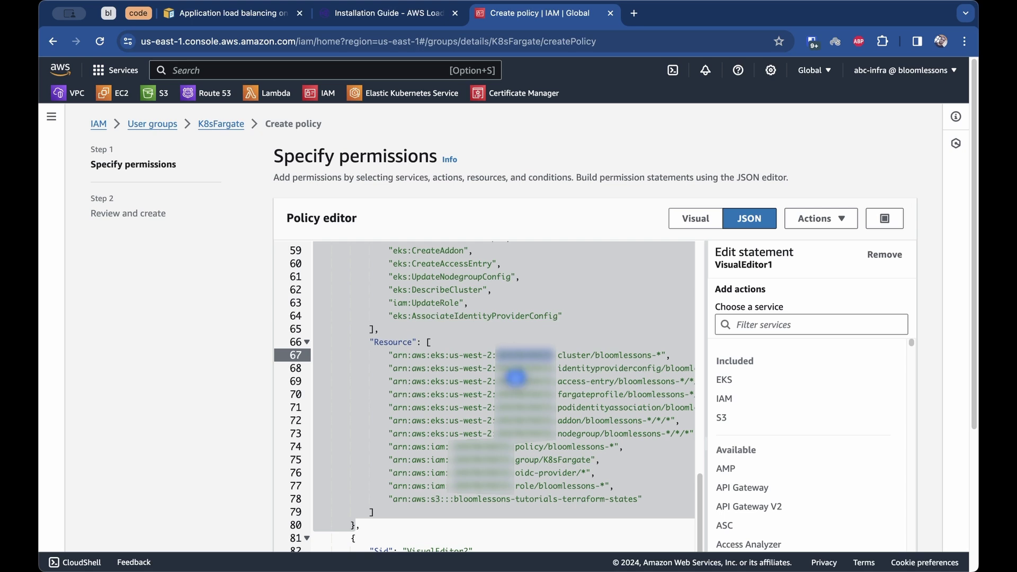
double_click(622, 355)
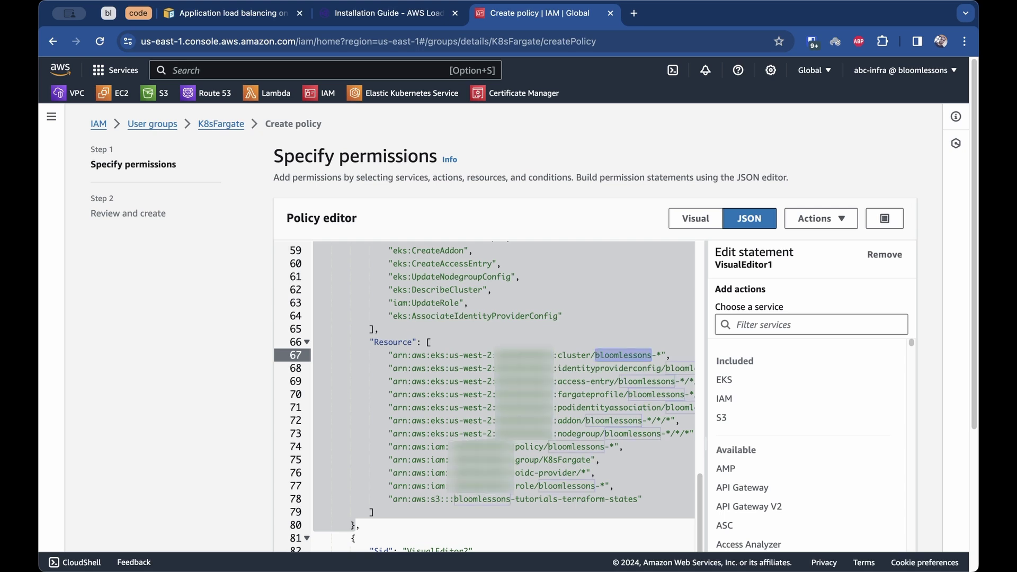
- Examine the resource types and bloomlessons prefix in the identityproviderconfig and access-entry ARNs of the VisualEditor1 statement
scroll(485, 397, "down", 1)
left_click(577, 363)
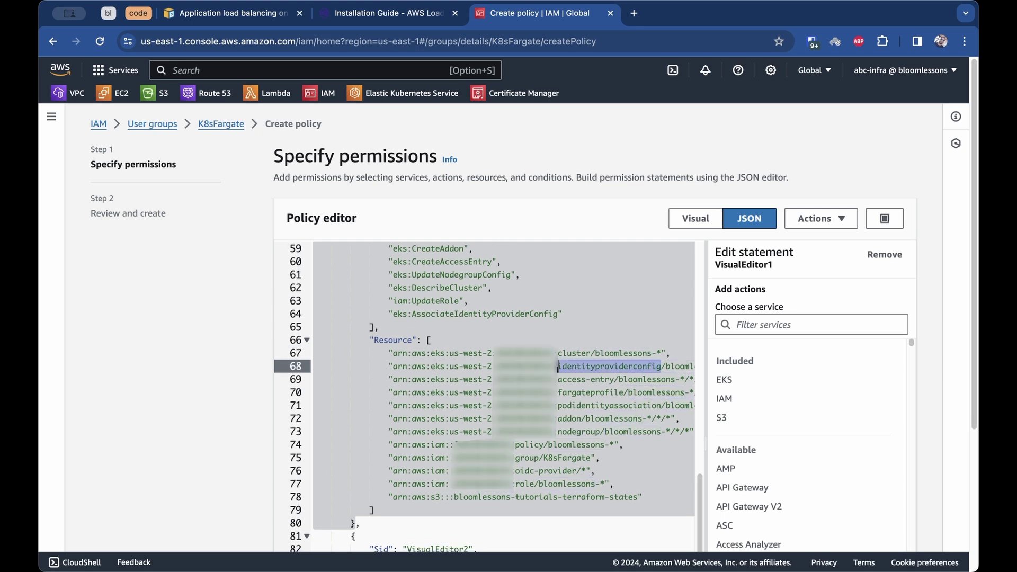
scroll(598, 385, "right", 3)
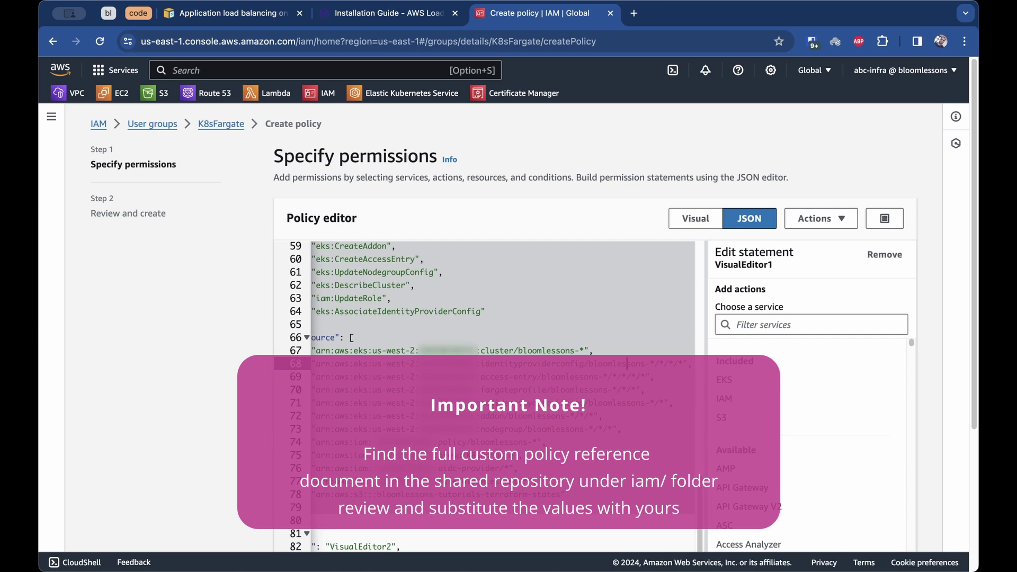
left_click(533, 377)
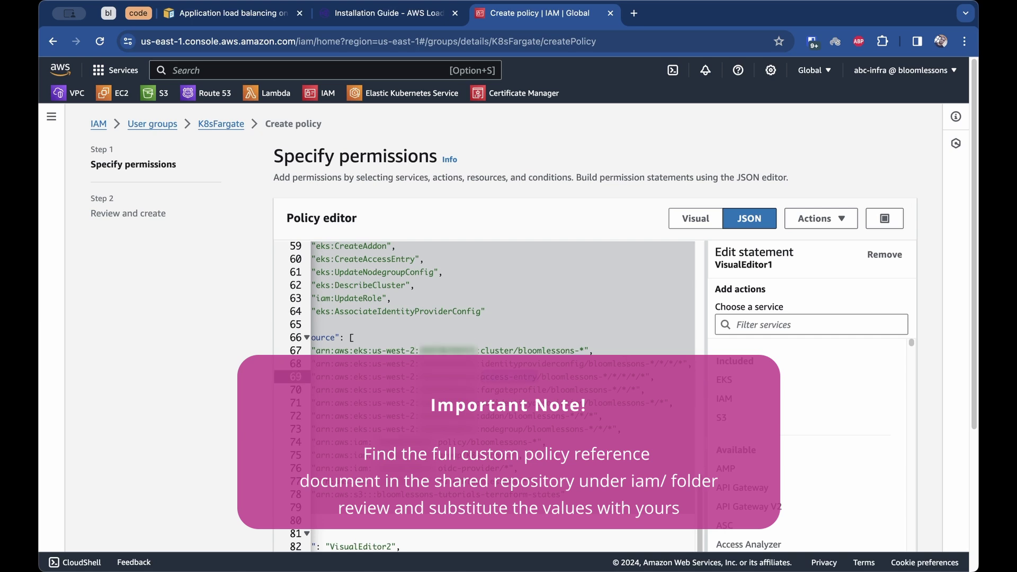
double_click(567, 377)
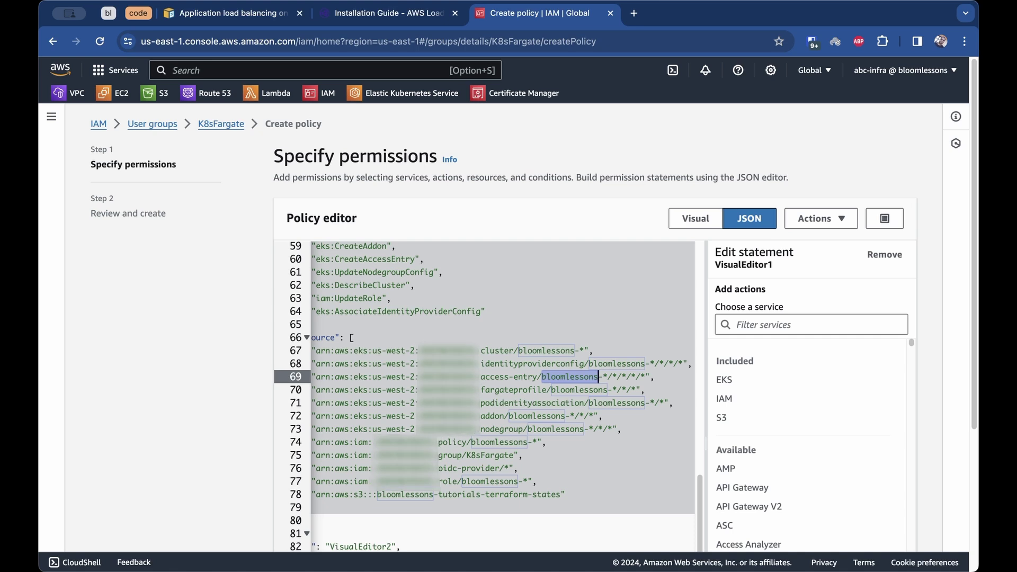
- Examine the policy, Terraform state bucket, role and K8sFargate group ARNs in VisualEditor1, comparing the group ARN with the current user group's name
left_click(324, 509)
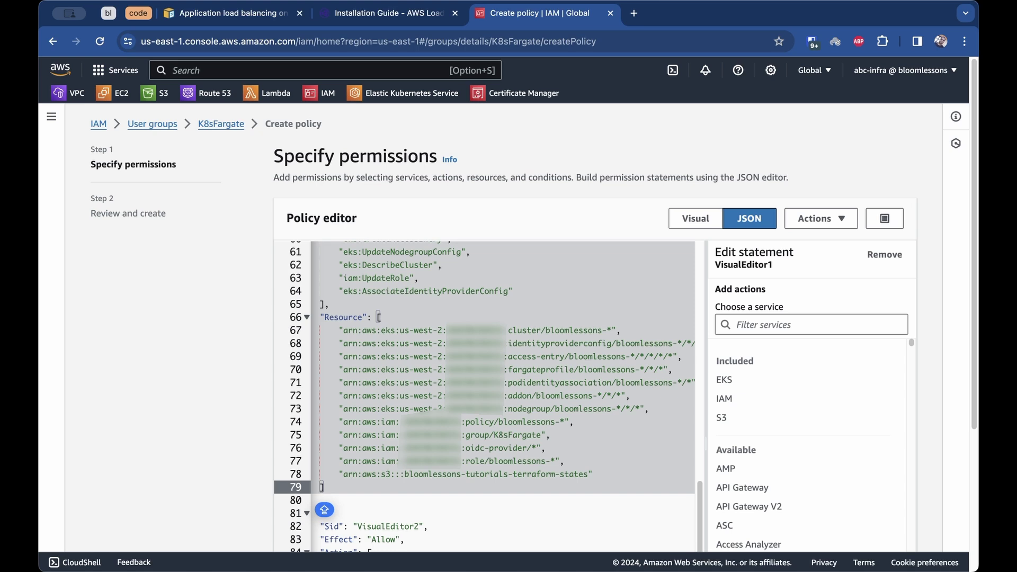
left_click(556, 421)
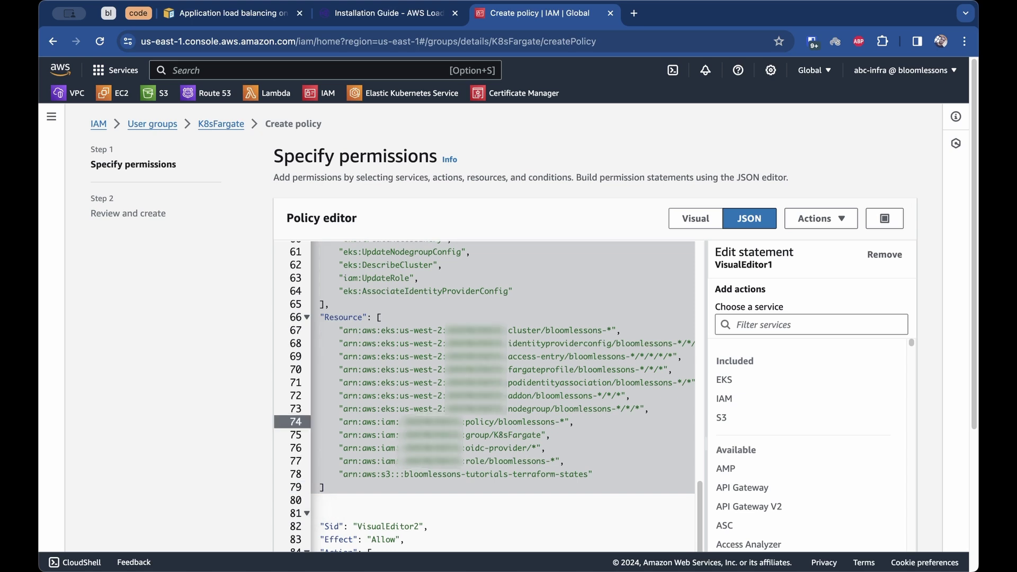
left_click(485, 475)
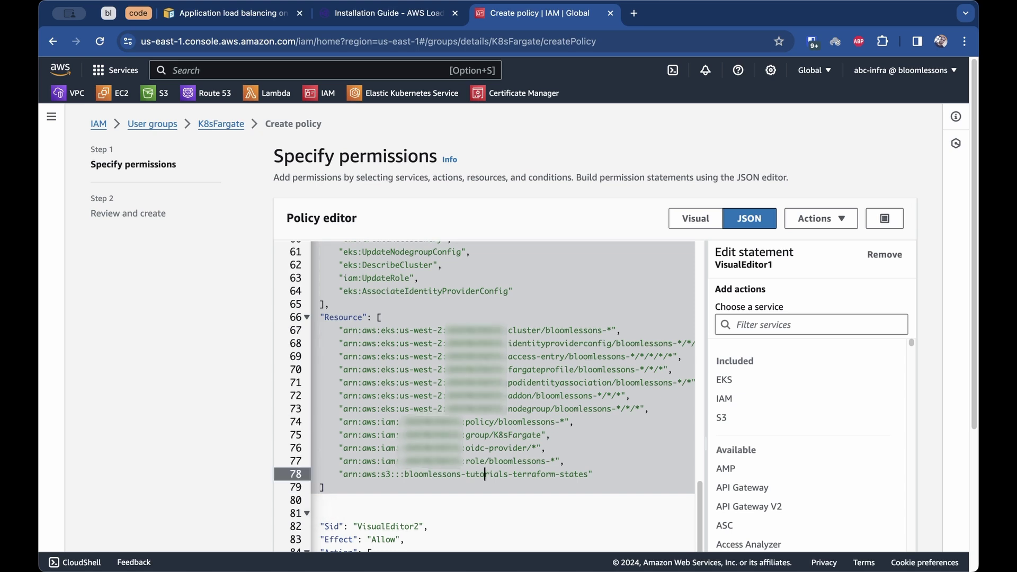
left_click_drag(405, 474, 592, 475)
left_click(480, 461)
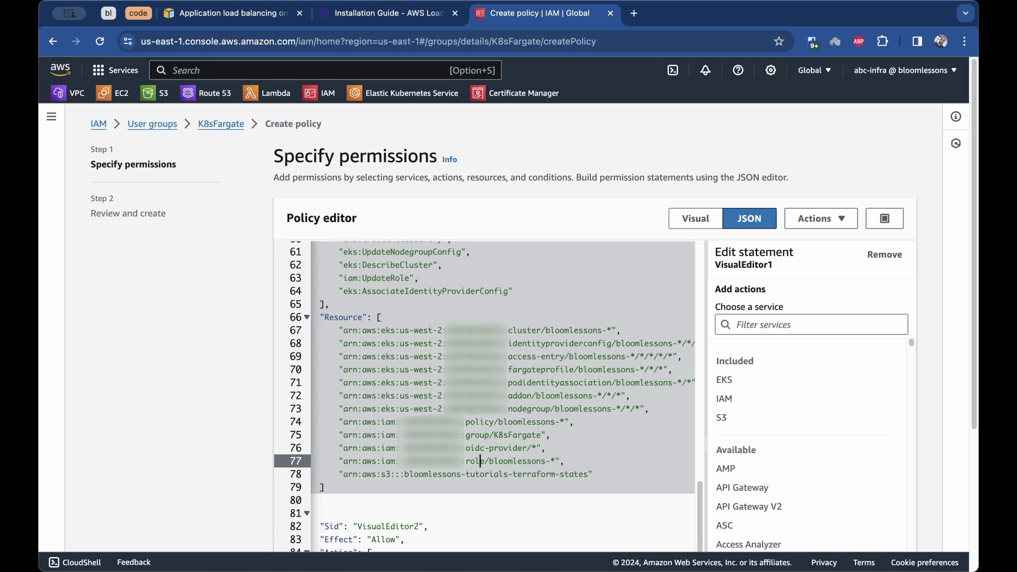
mouse_move(537, 448)
left_mouse_down()
mouse_move(489, 448)
mouse_move(551, 461)
left_mouse_up()
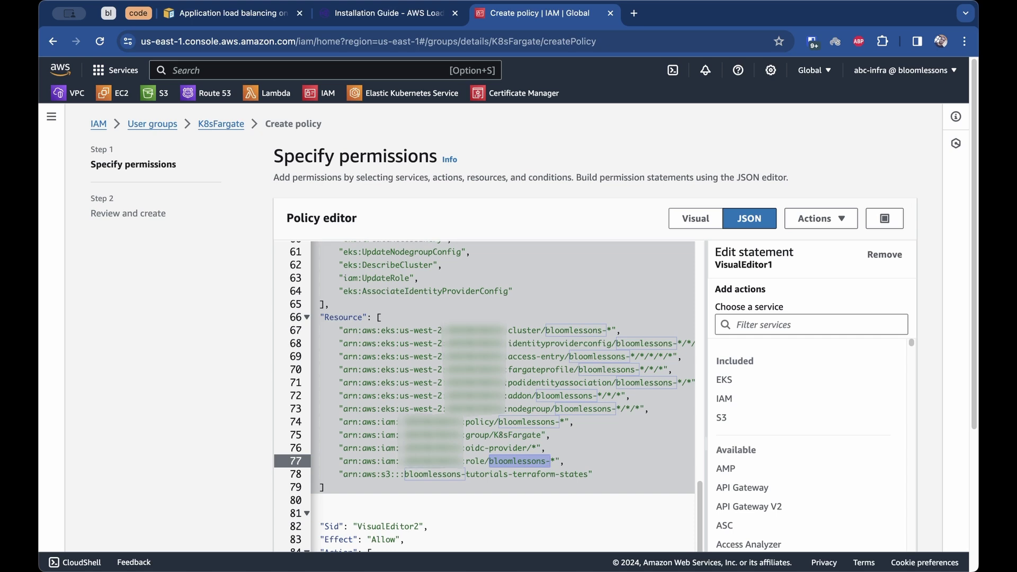
double_click(518, 434)
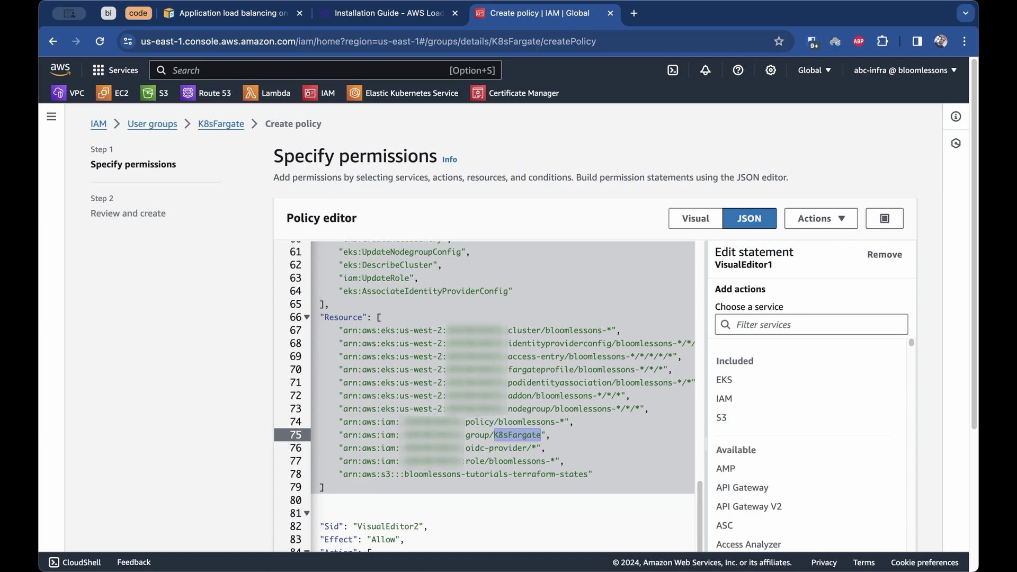
mouse_move(193, 113)
left_mouse_down()
mouse_move(247, 139)
mouse_move(253, 120)
left_mouse_up()
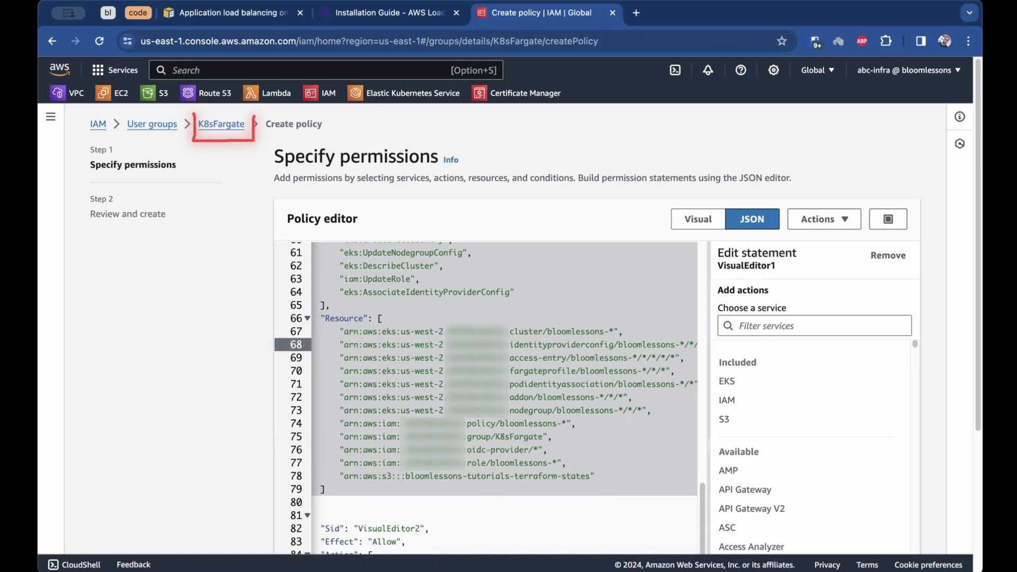
- Examine the s3:GetObject and s3:PutObject actions and the k8s-fargate state resource ARN in the VisualEditor2 statement, and look back over the policy
scroll(476, 265, "down", 2)
left_click(405, 160)
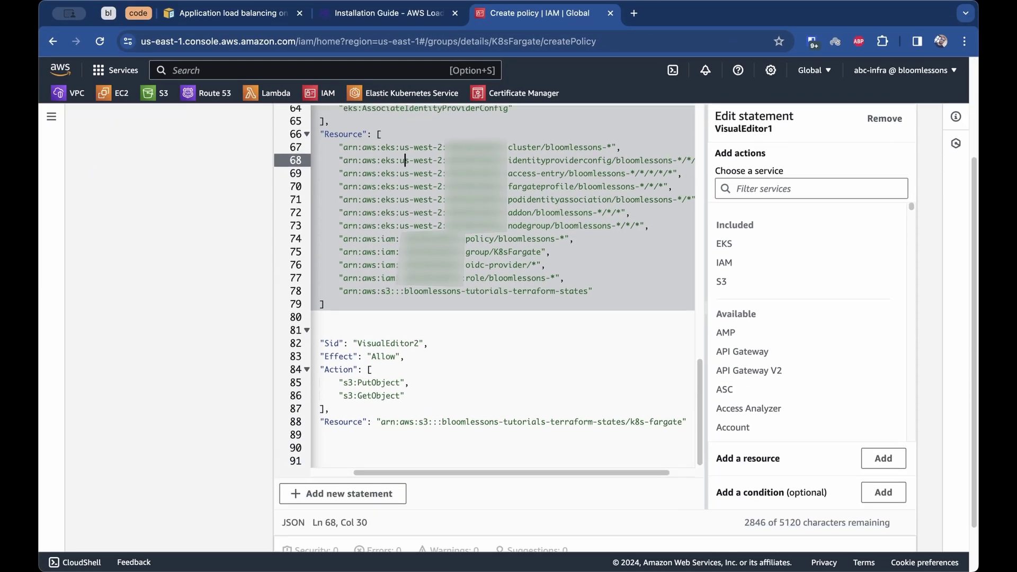
scroll(504, 292, "left", 3)
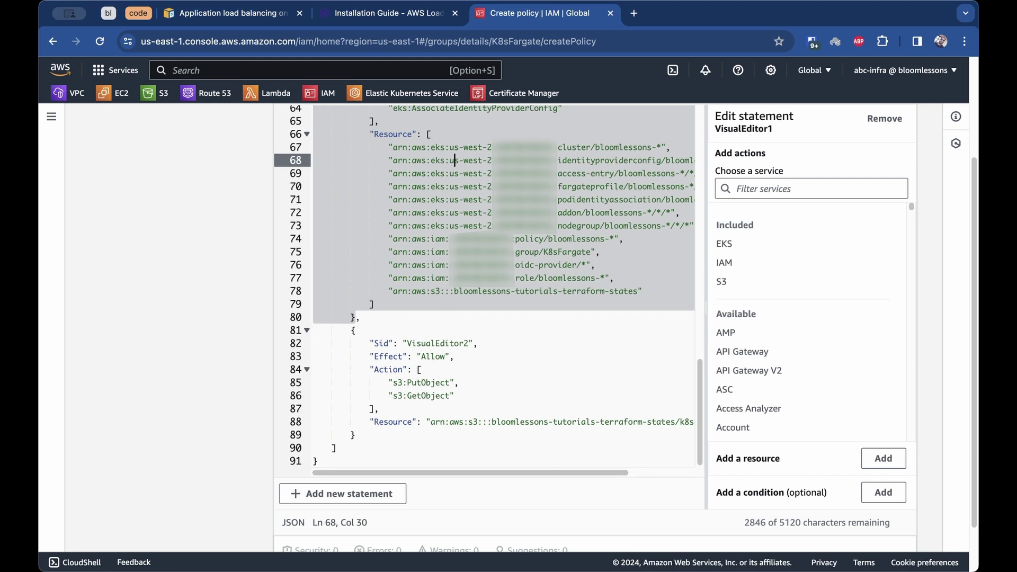
left_click_drag(454, 396, 398, 396)
scroll(503, 292, "right", 2)
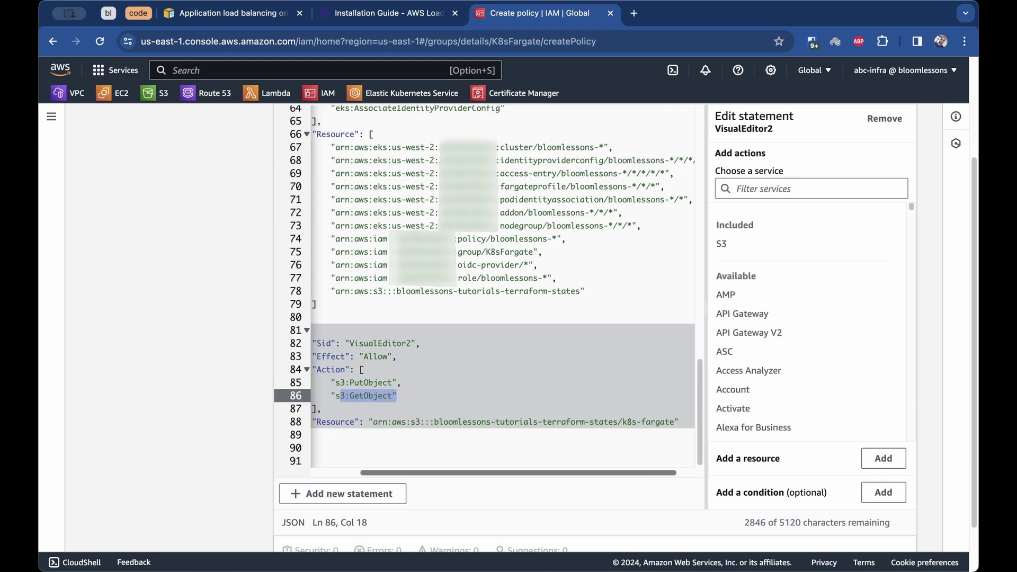
left_click_drag(340, 382, 389, 383)
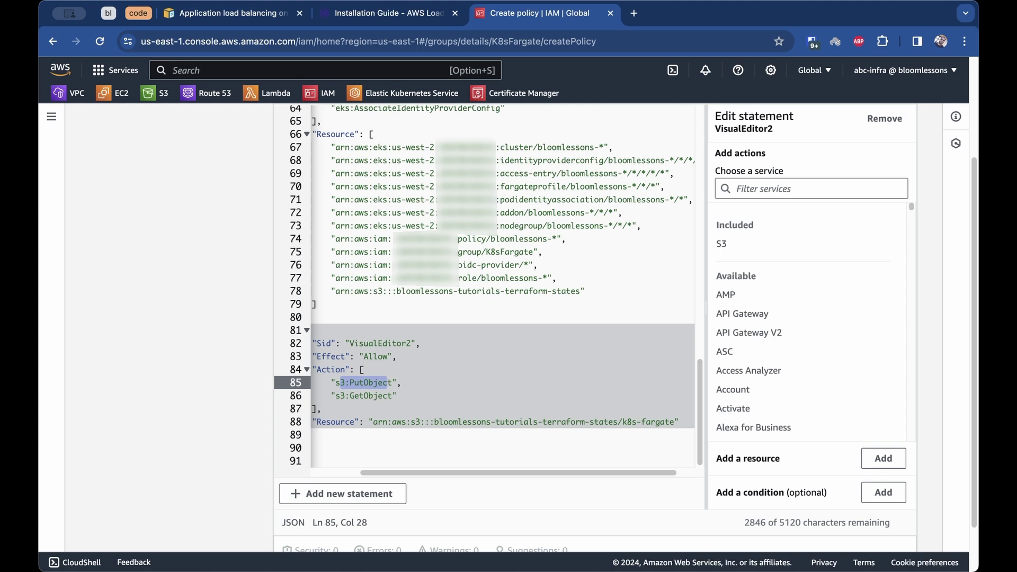
double_click(526, 422)
left_click_drag(374, 422, 629, 421)
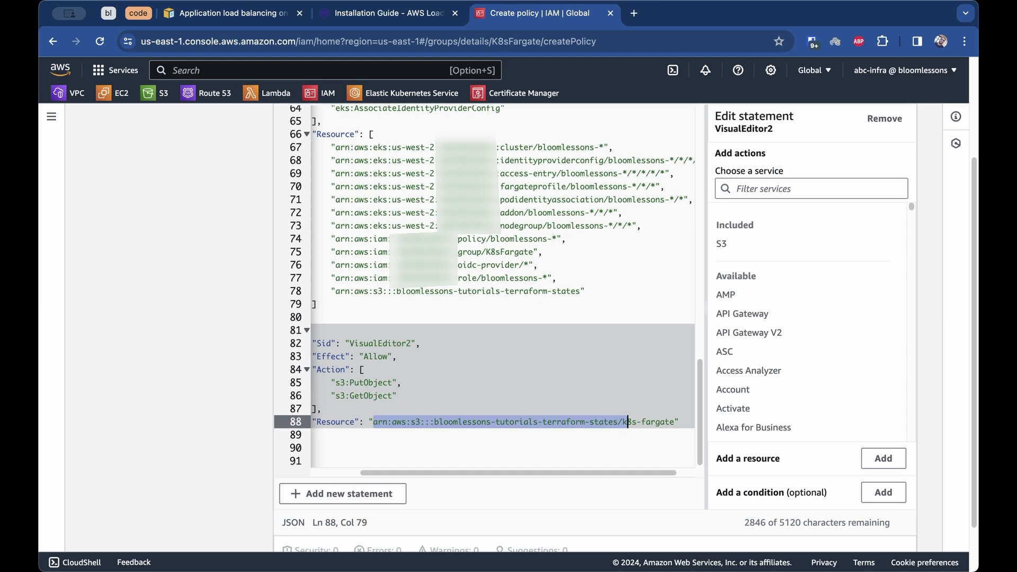
scroll(628, 422, "down", 2)
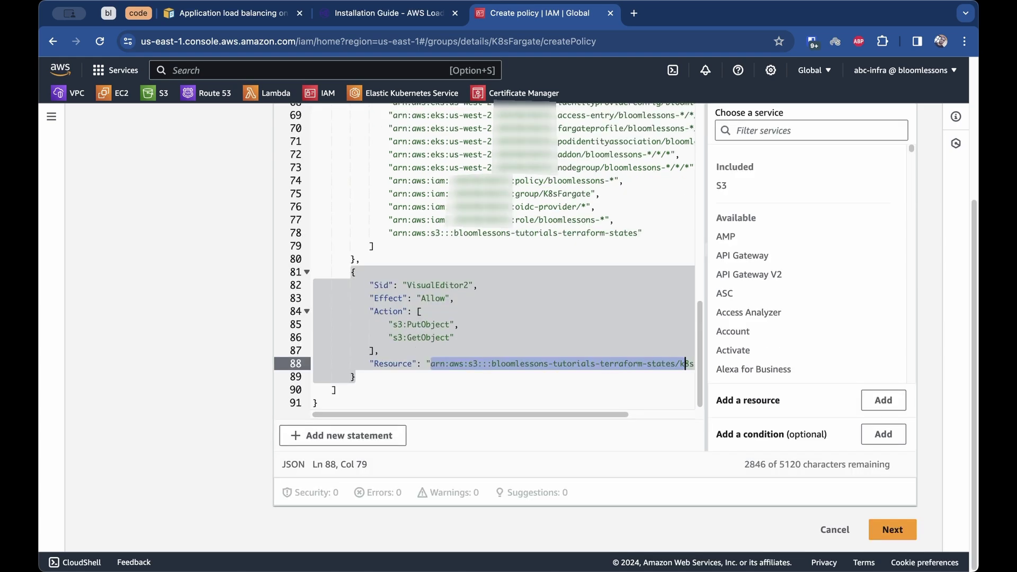
scroll(503, 254, "up", 10)
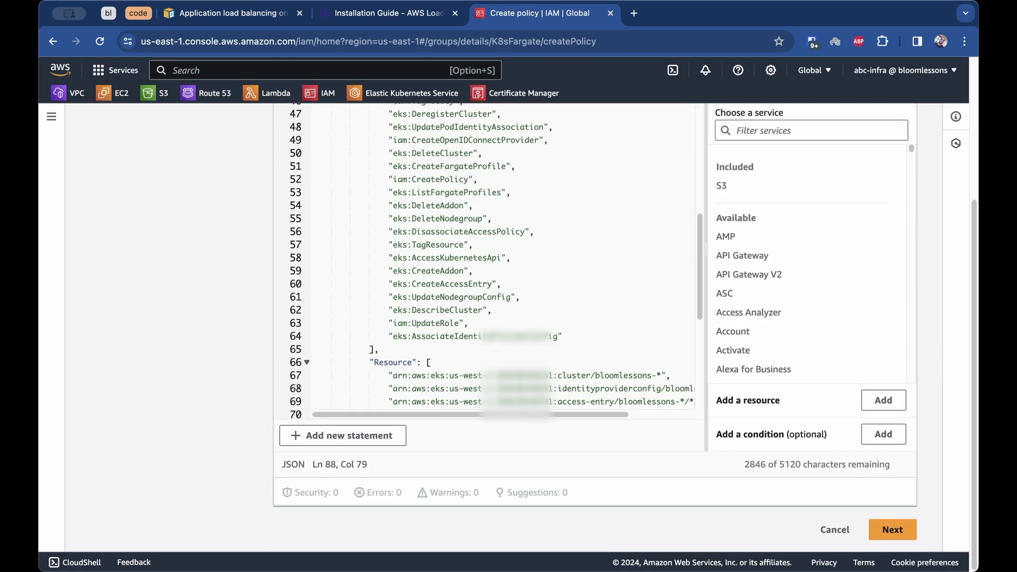
- Proceed to the policy review, name the inline policy CustomPolicy and create it for the K8sFargate group
scroll(504, 255, "up", 8)
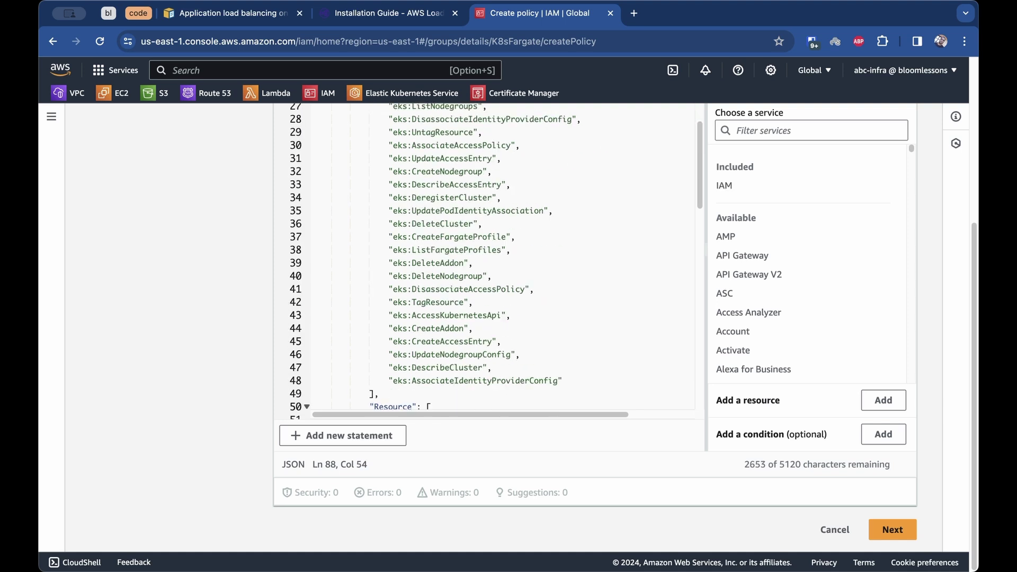
left_click(893, 530)
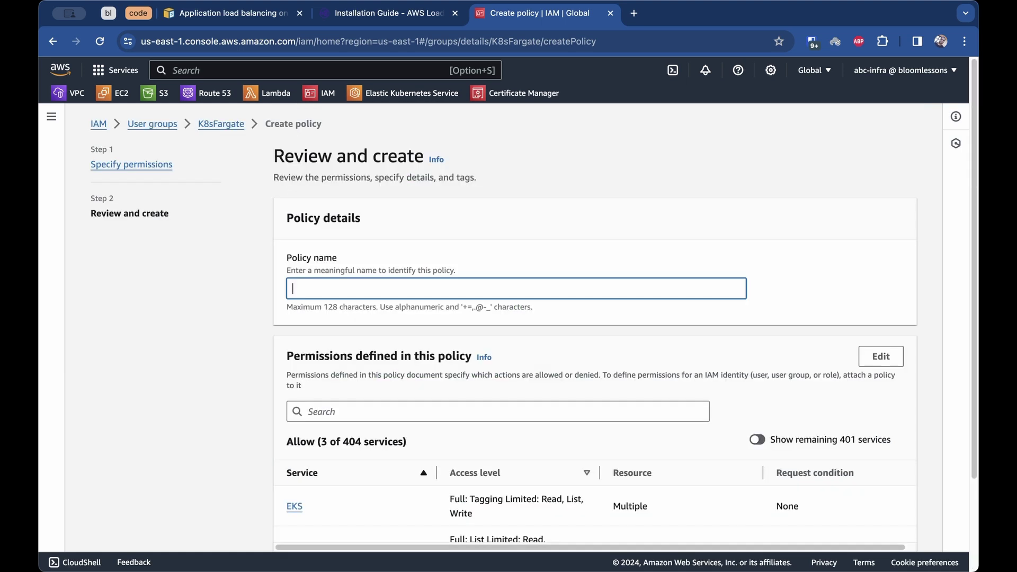
type("CustomPolicy")
scroll(593, 329, "down", 3)
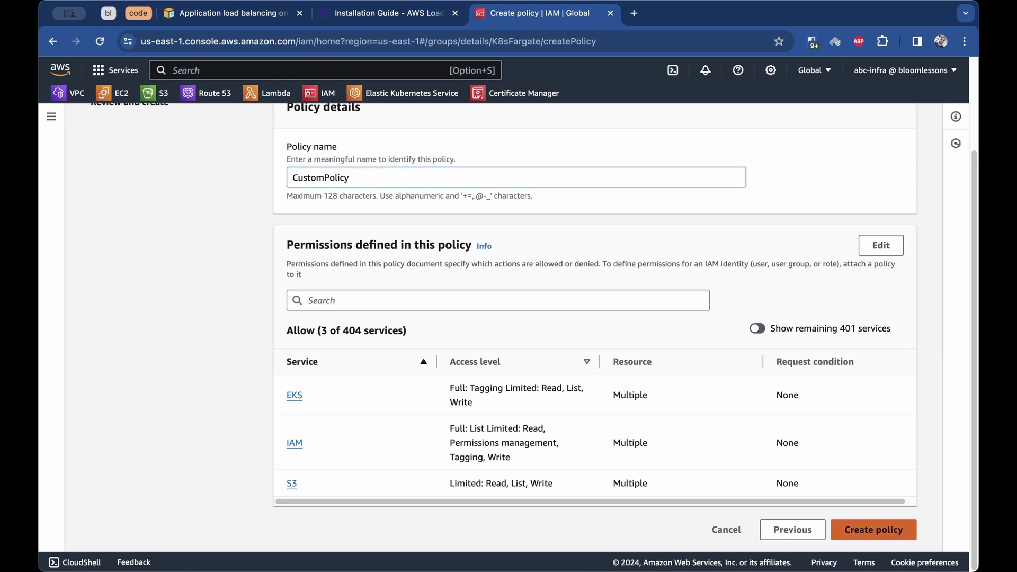
left_click(892, 530)
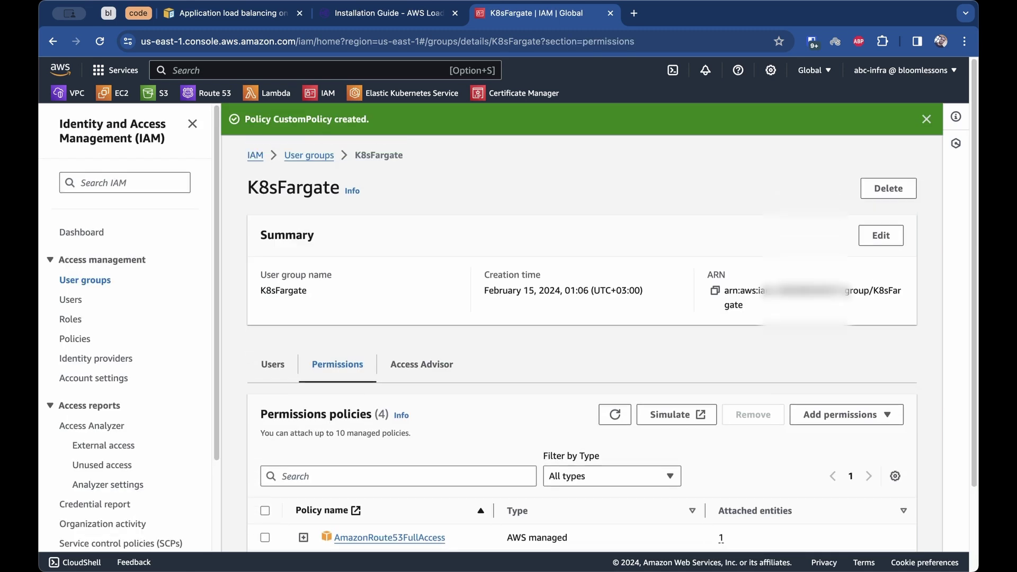
- Examine the CustomPolicy document in the K8sFargate group's permissions, including its Terraform state bucket statements, and collapse it again
scroll(609, 329, "down", 2)
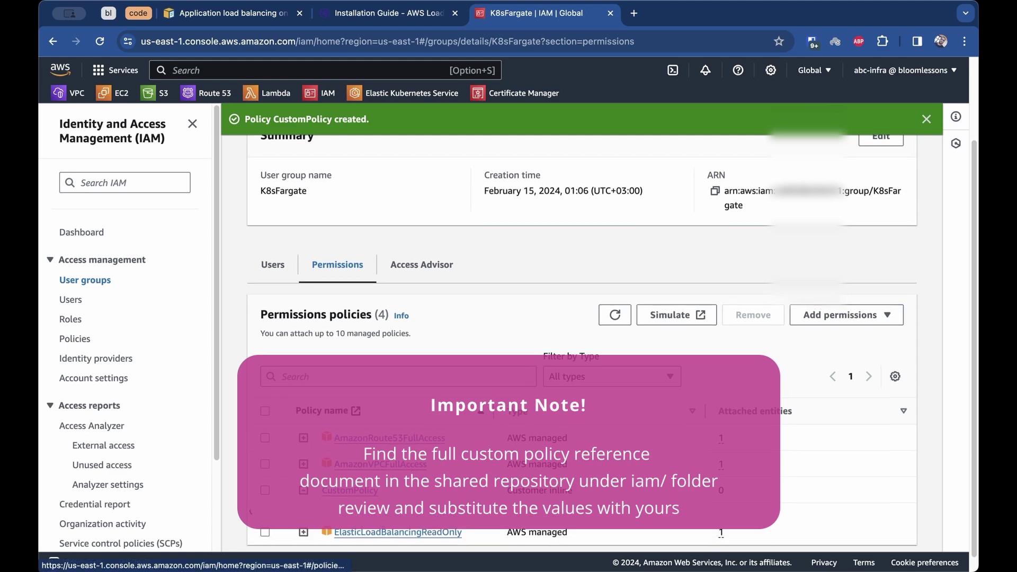
left_click(304, 491)
scroll(583, 371, "down", 5)
scroll(578, 376, "down", 18)
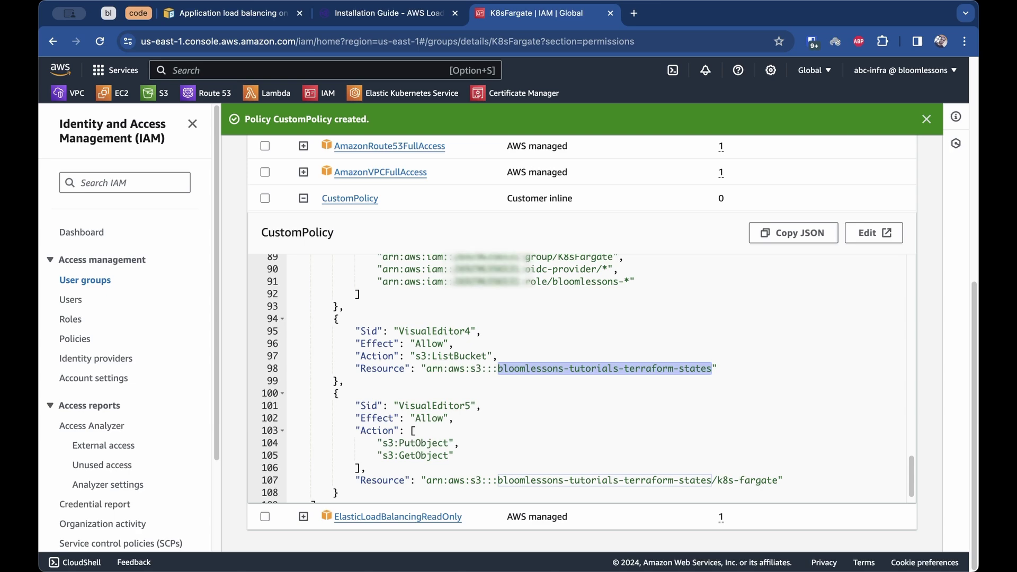
scroll(578, 379, "up", 1)
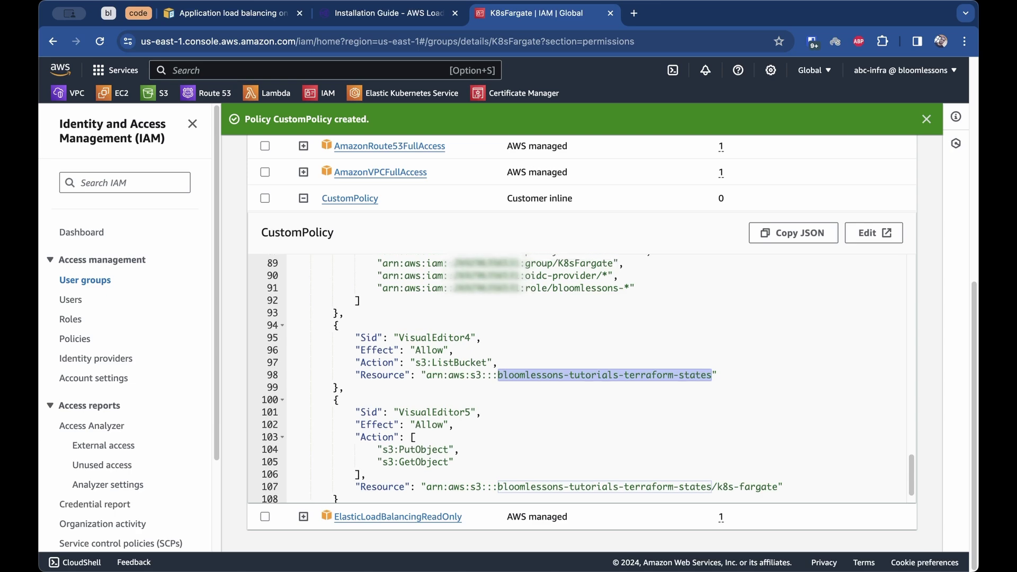
scroll(577, 379, "up", 5)
left_click(304, 198)
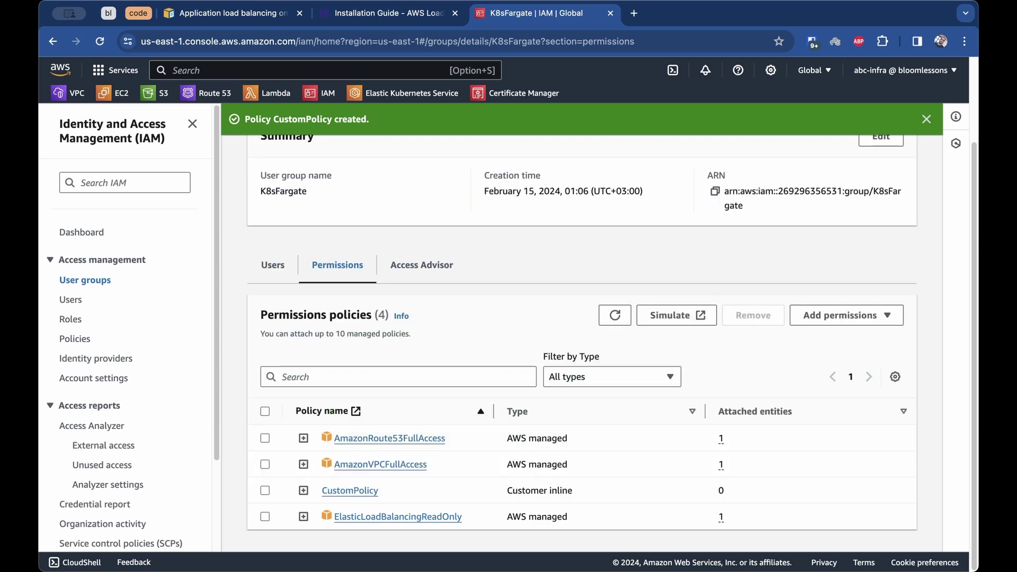
scroll(578, 318, "up", 3)
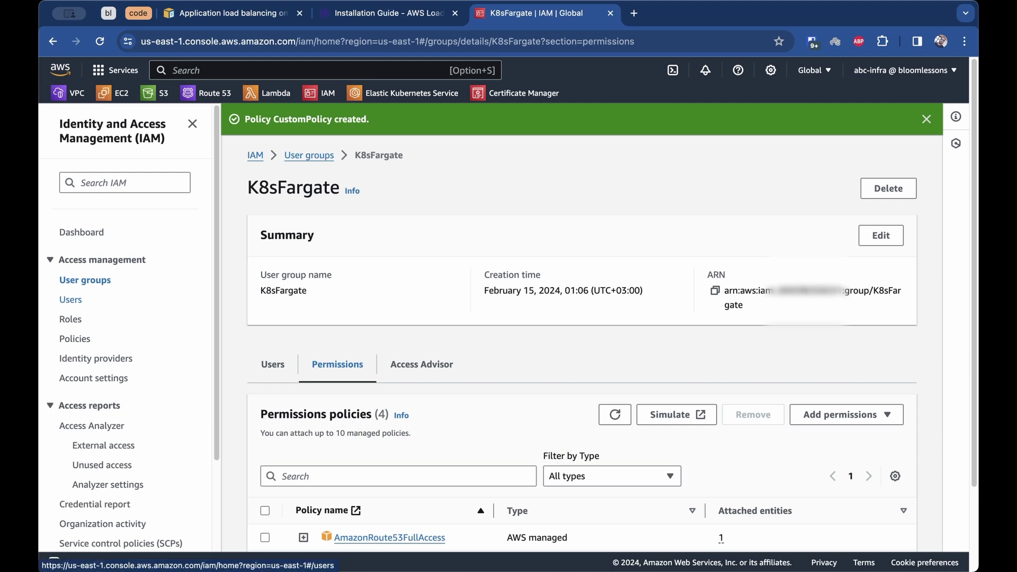
- Start a new IAM user named k8s-fargate with AWS Management Console access, choosing to create an IAM user
left_click(70, 299)
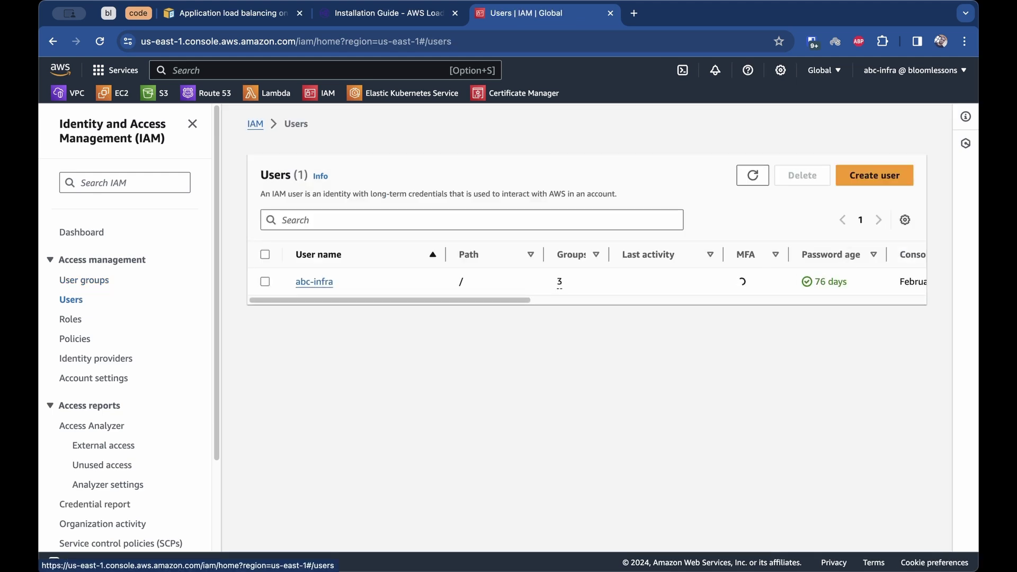
left_click(875, 176)
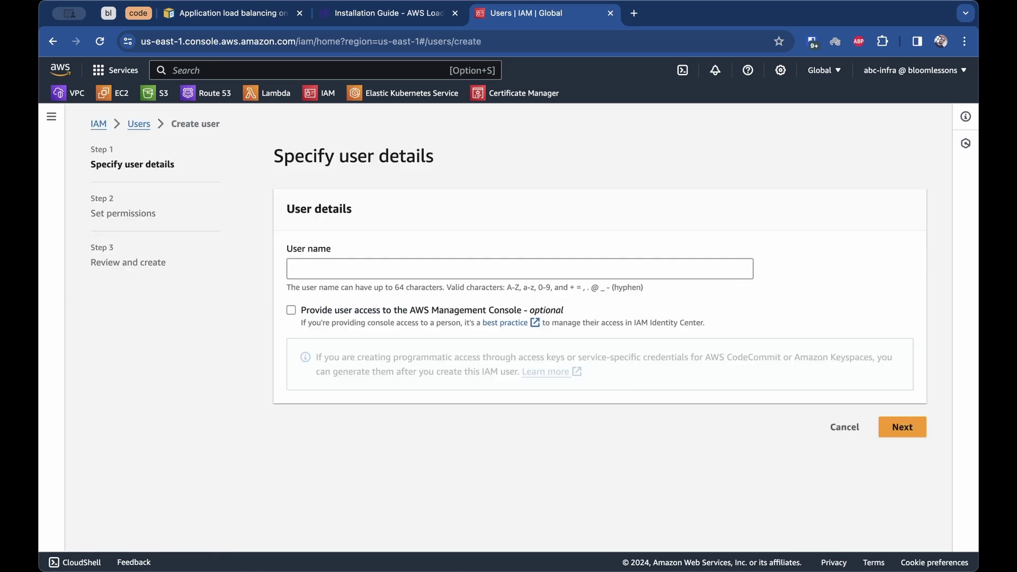
type("k8s-fargate")
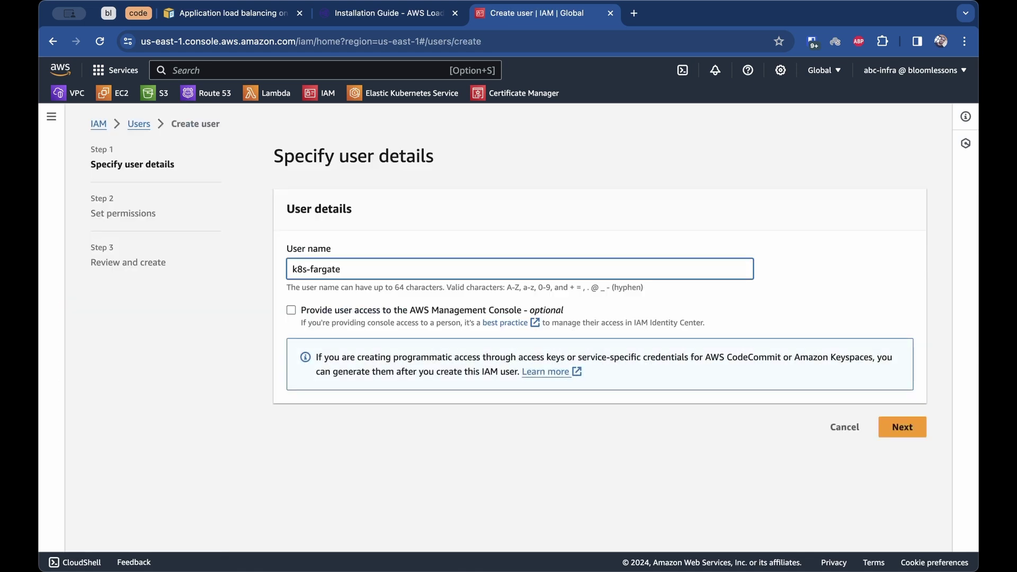
left_click(297, 269)
key("Tab")
key("space")
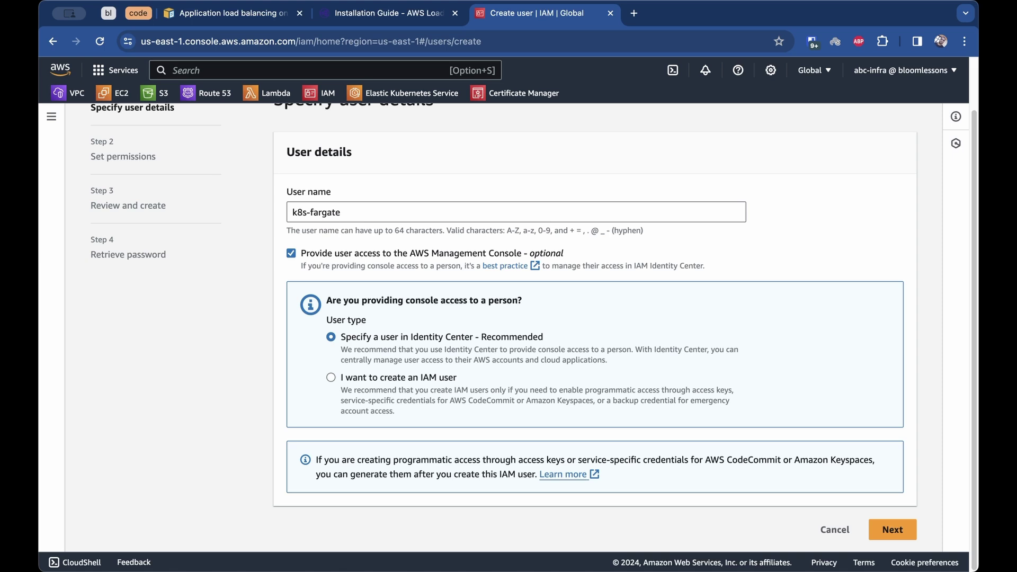
left_click(331, 377)
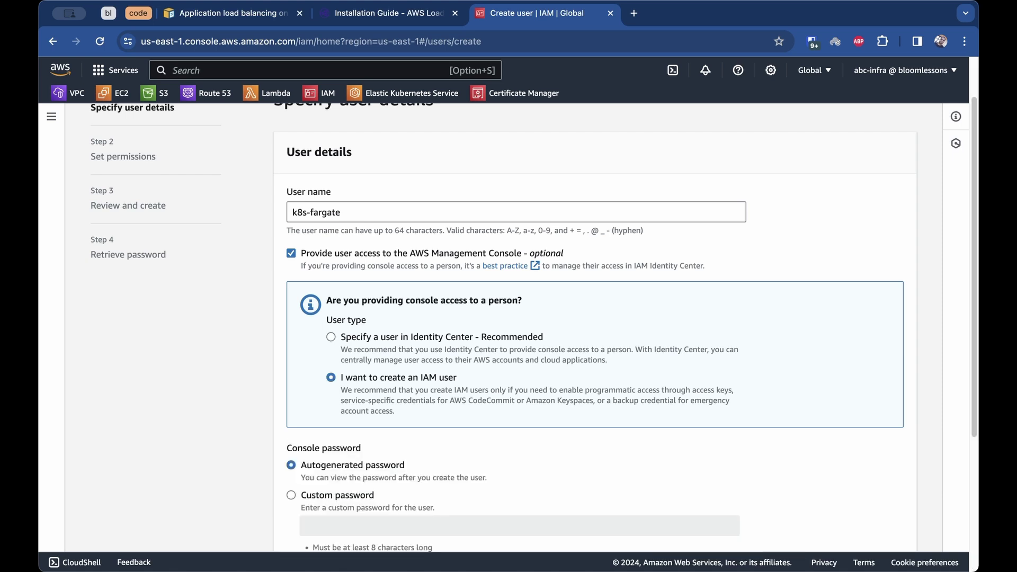
- Set a custom console password for the user, disable the required password change at next sign-in, and continue to the permissions
scroll(530, 328, "down", 5)
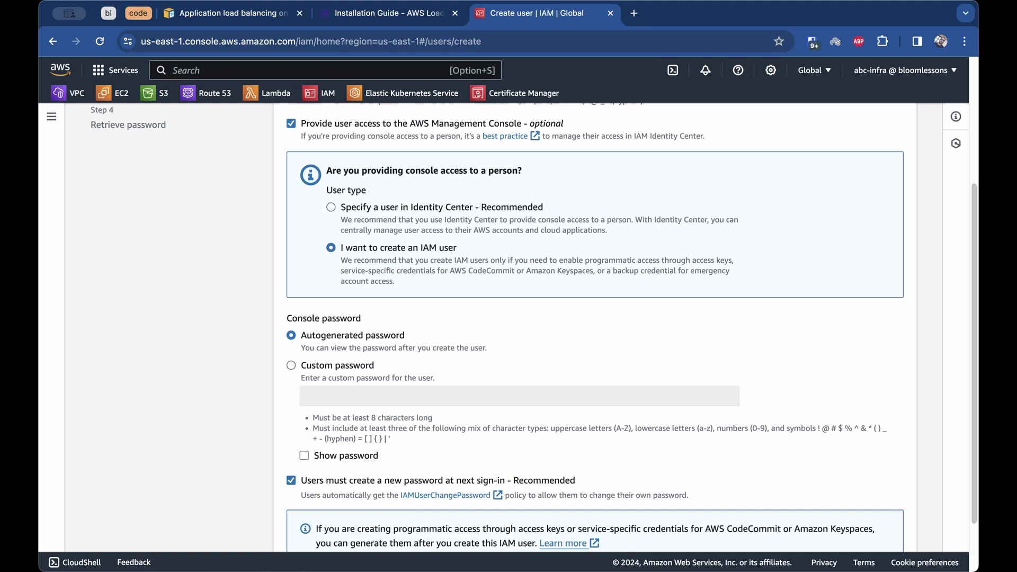
left_click(291, 365)
scroll(530, 328, "down", 2)
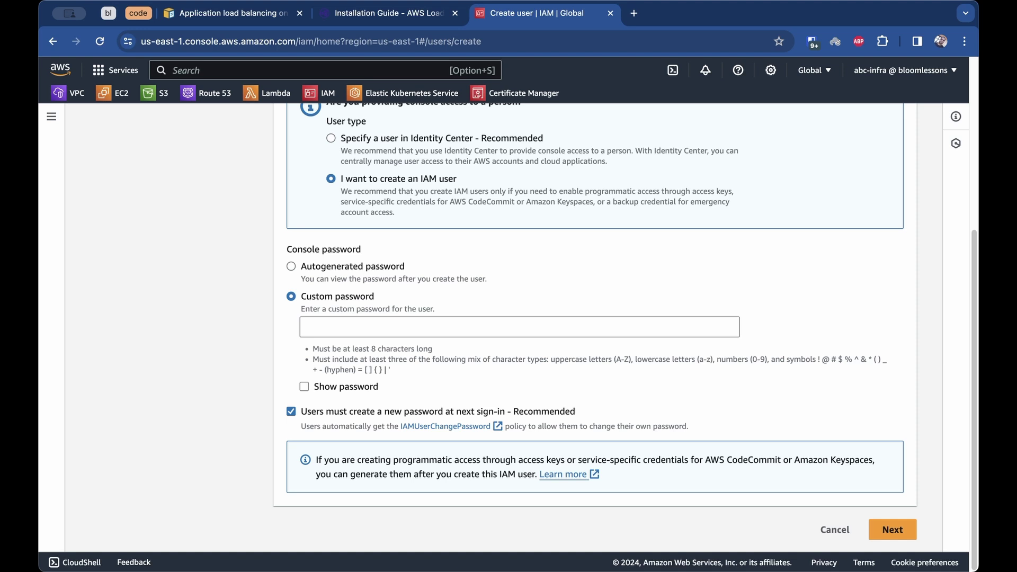
mouse_move(296, 398)
left_mouse_down()
mouse_move(267, 424)
mouse_move(339, 431)
mouse_move(339, 404)
mouse_move(294, 397)
left_mouse_up()
left_click(291, 412)
left_click(519, 327)
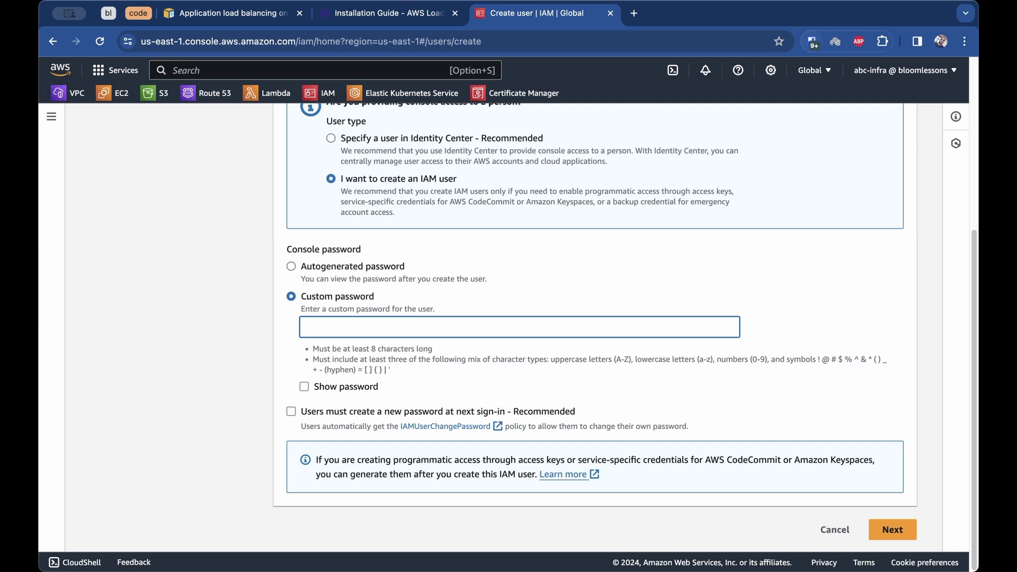
key("super+v")
left_click(893, 529)
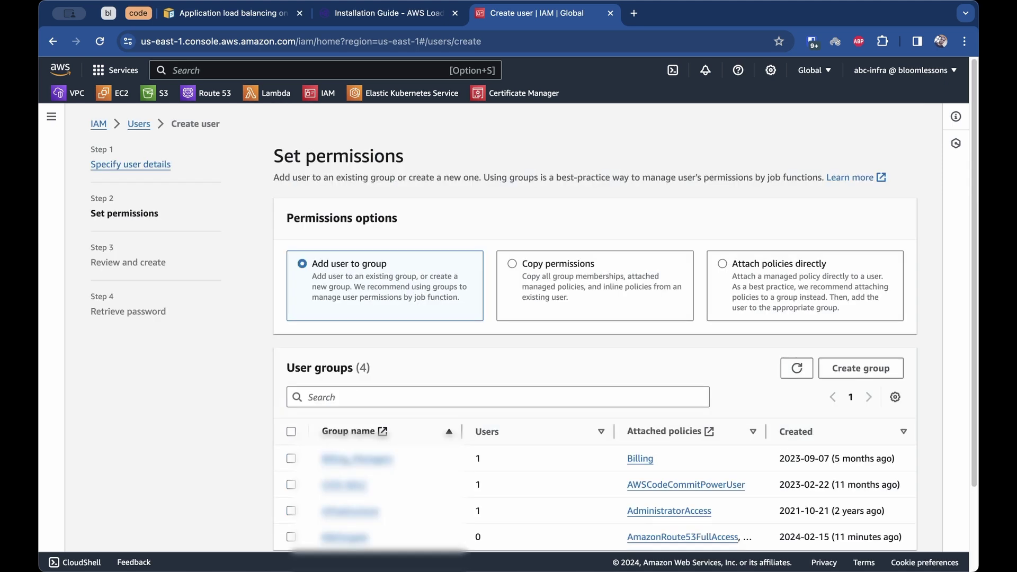
- Add the user to the K8sFargate group and continue to the review
scroll(594, 328, "down", 3)
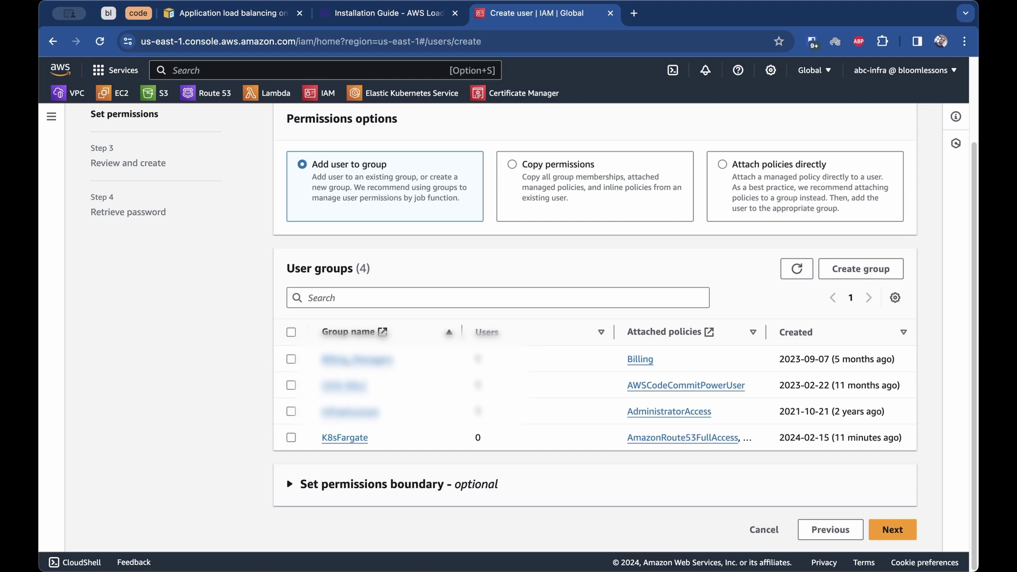
left_click(291, 437)
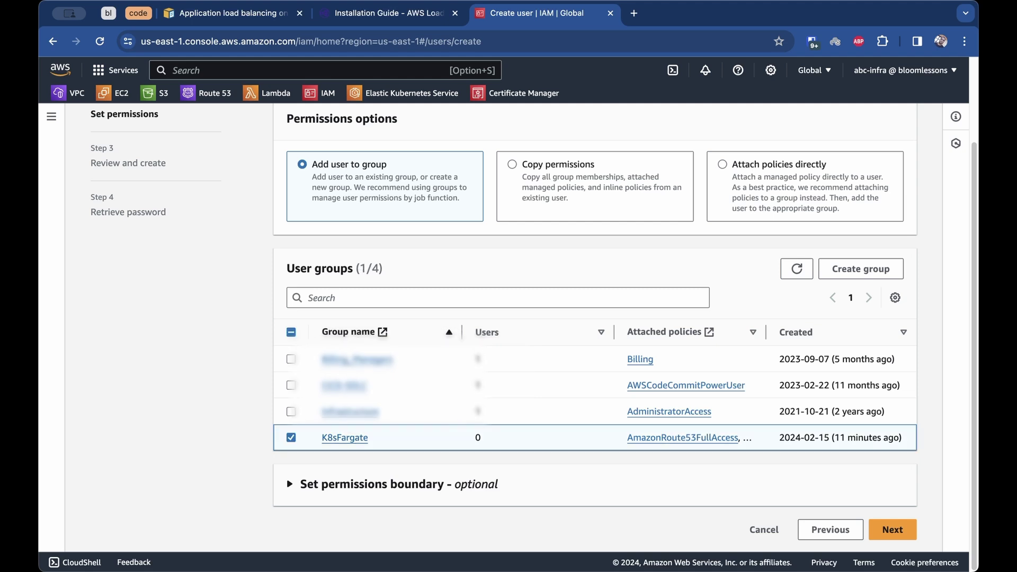
left_click(893, 529)
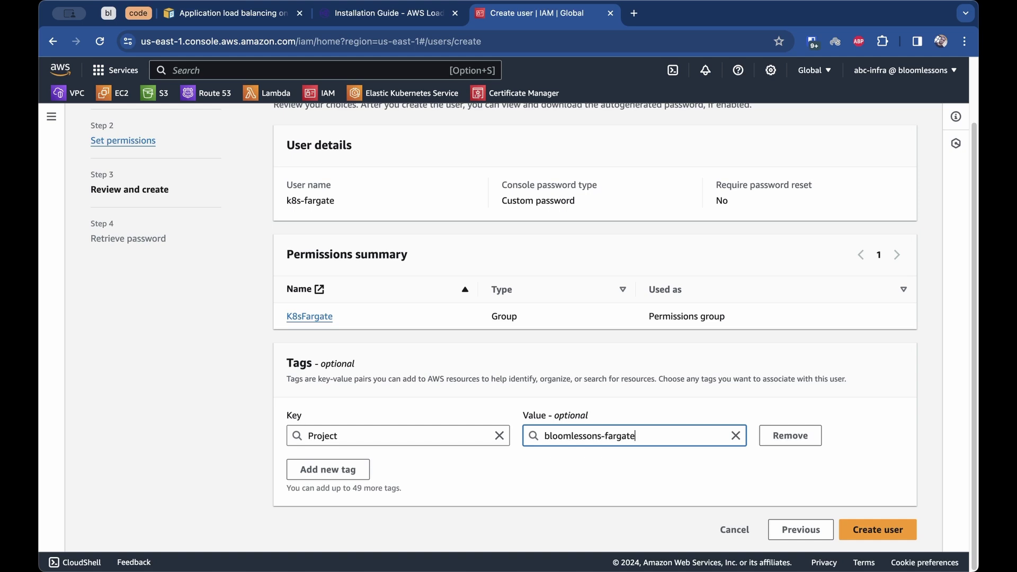
- Create the user with the tag Project set to bloomlessons-fargate and return to the users list
left_click(878, 529)
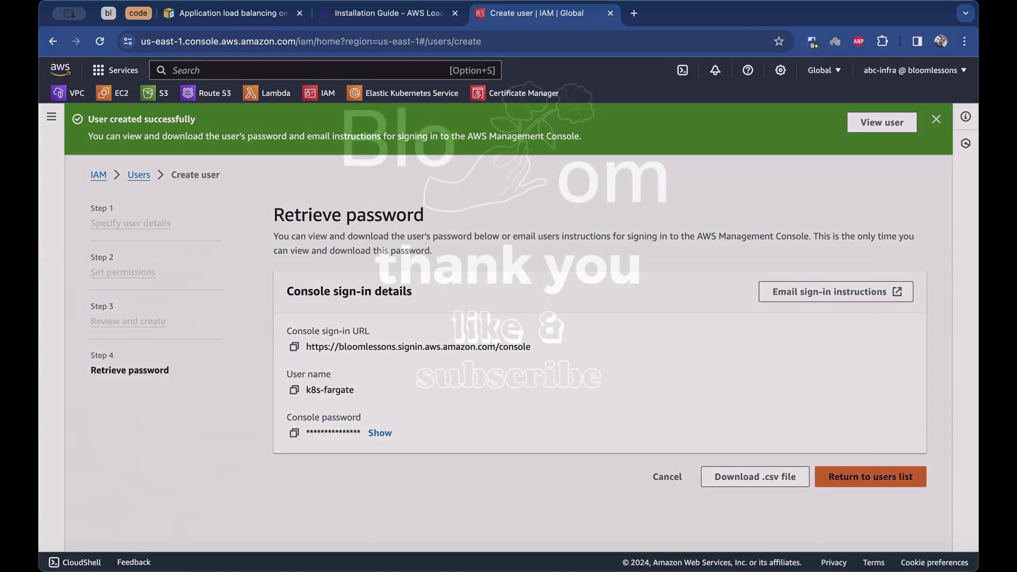
left_click(870, 477)
left_click(659, 381)
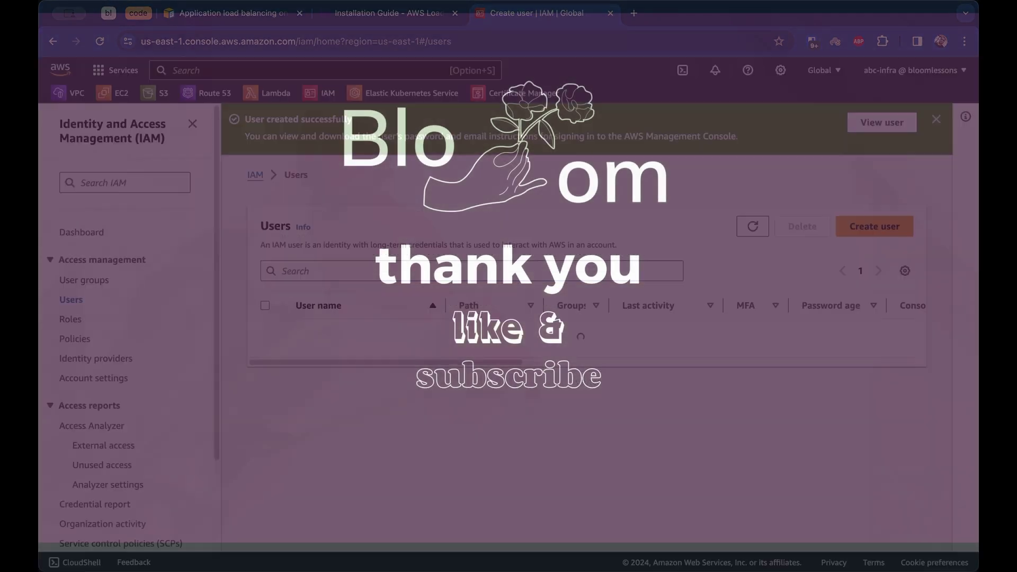